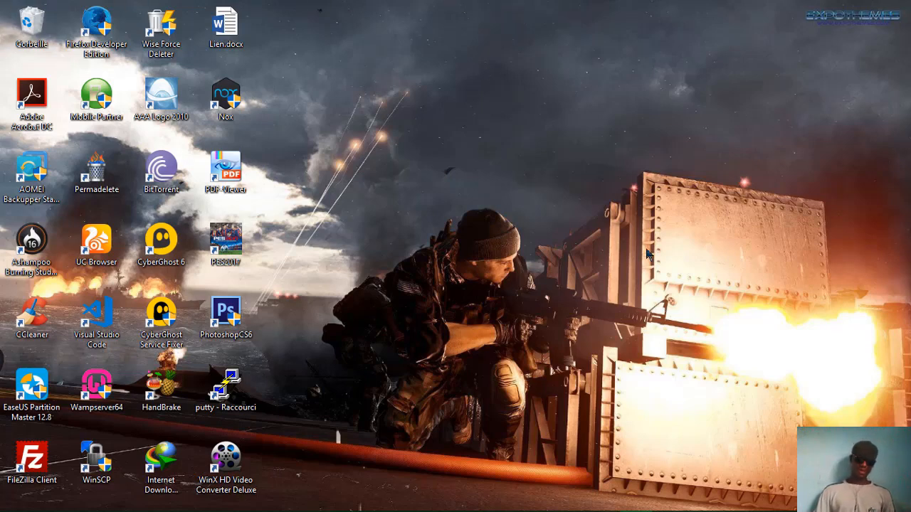
Open the Windows settings from the Ce PC window and show the Confidentialité category
mouse_move(577, 508)
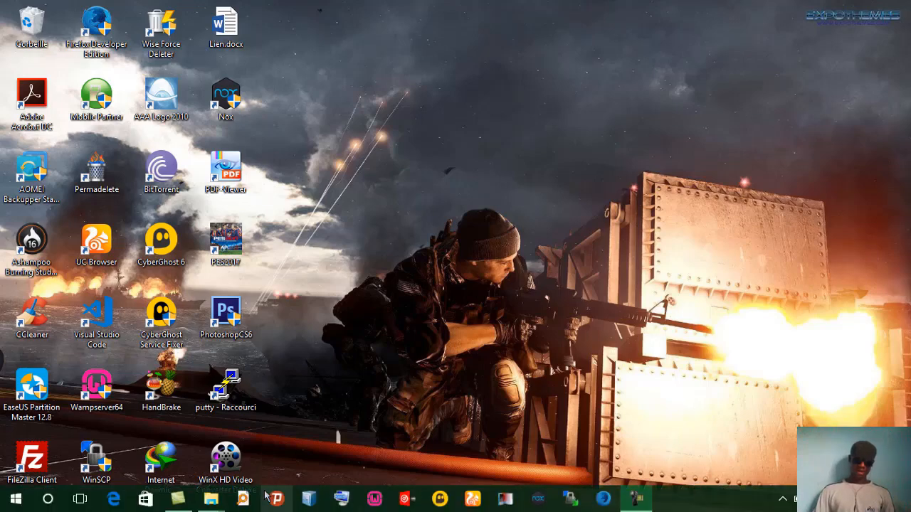
mouse_move(227, 502)
click(284, 431)
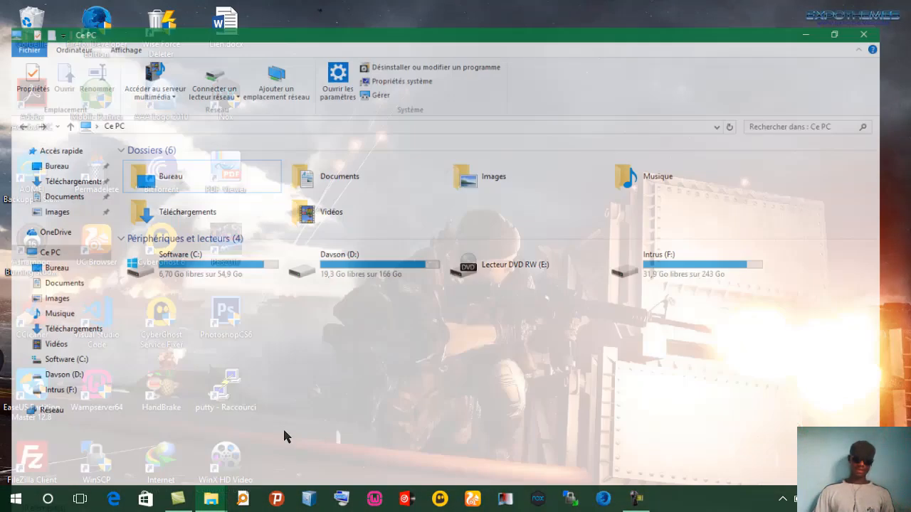
click(344, 50)
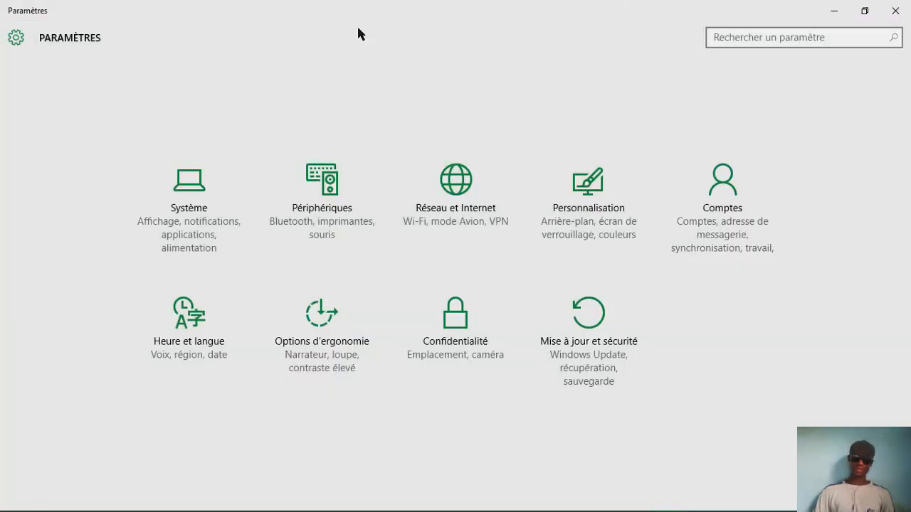
click(14, 501)
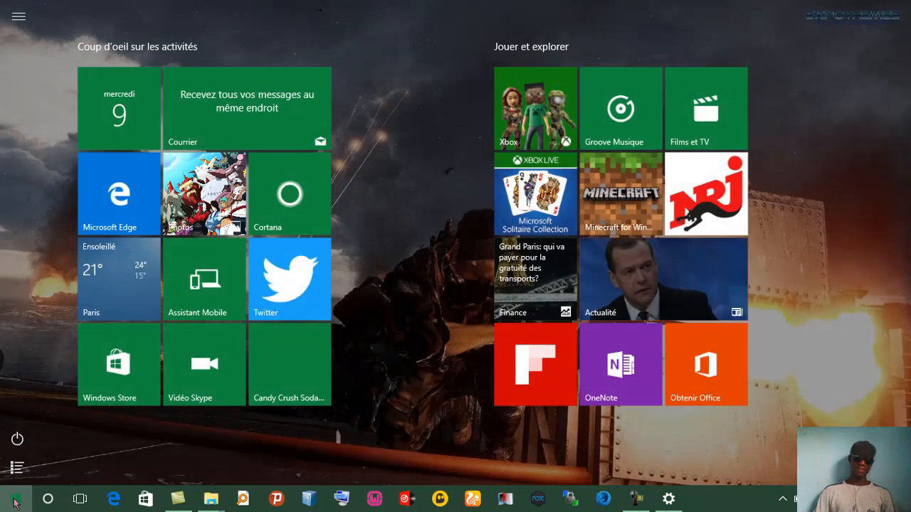
click(15, 500)
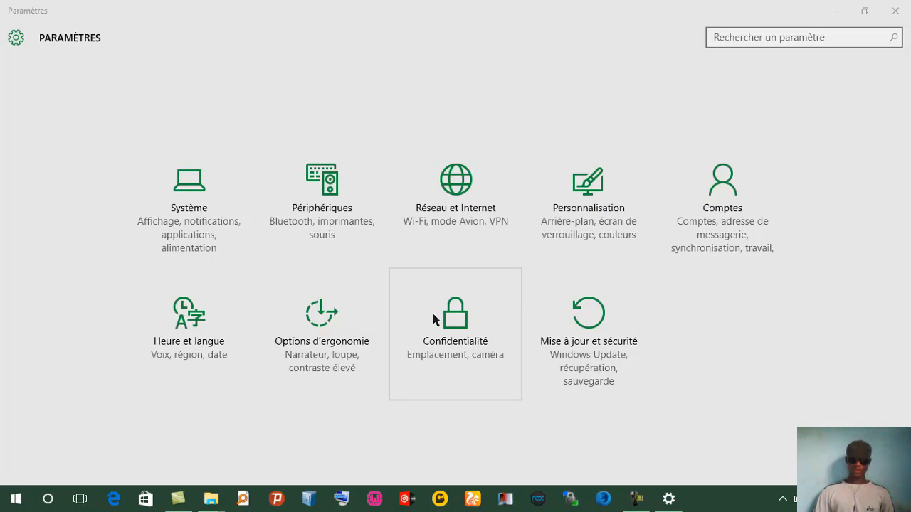
click(431, 321)
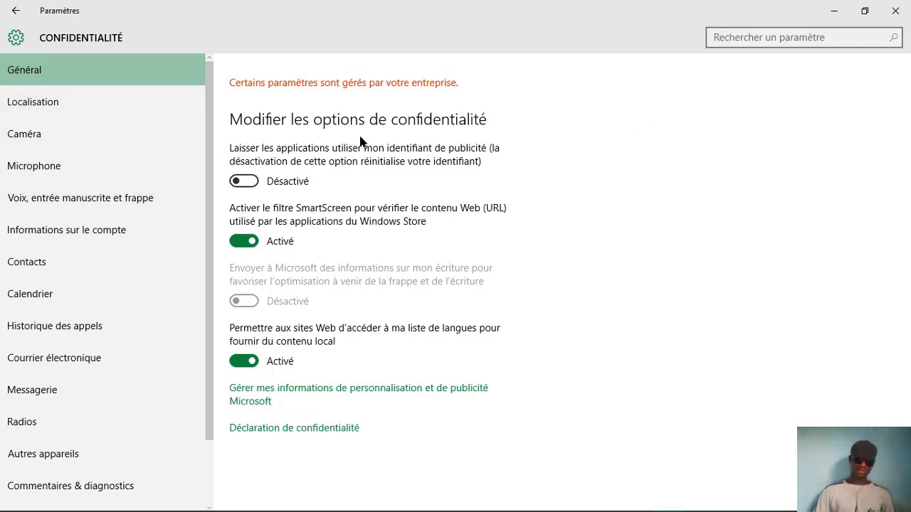
Review the privacy options for Localisation, Caméra and Microphone, including the apps allowed to use the camera
click(84, 112)
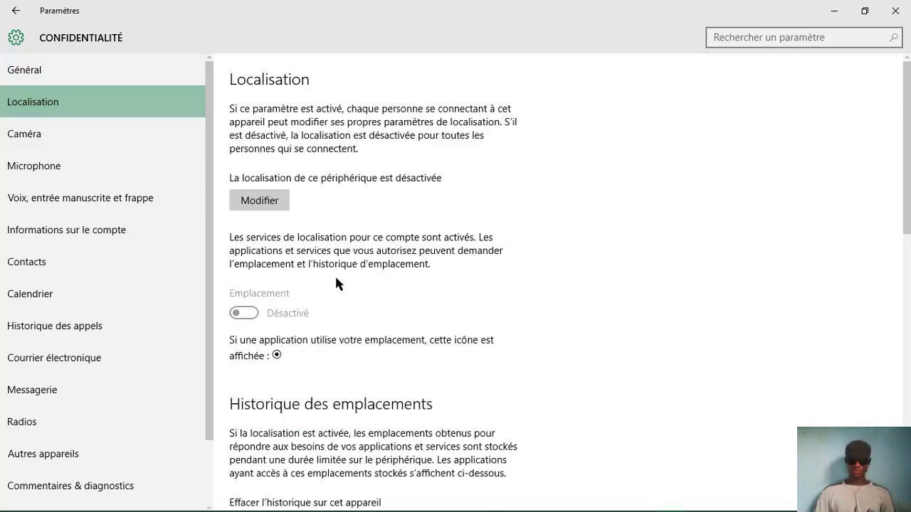
scroll(337, 282, down, 5)
scroll(456, 285, up, 5)
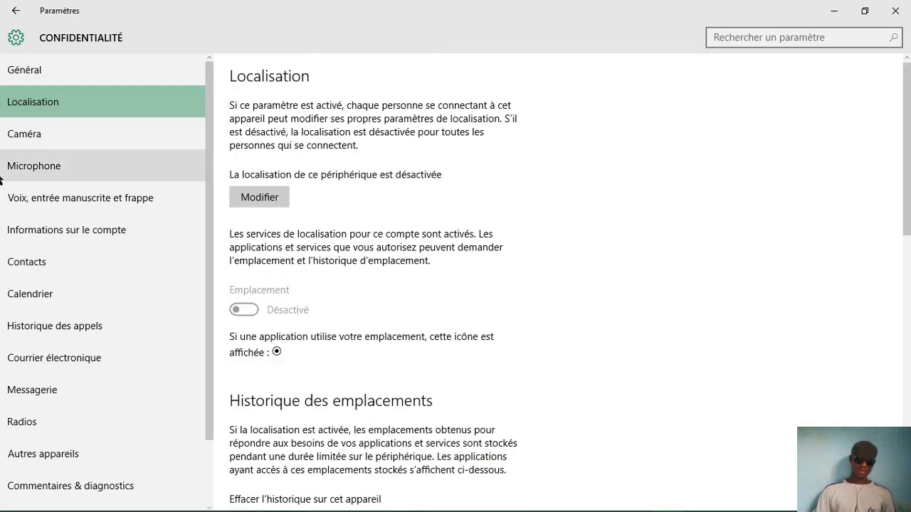
click(40, 137)
scroll(306, 253, down, 3)
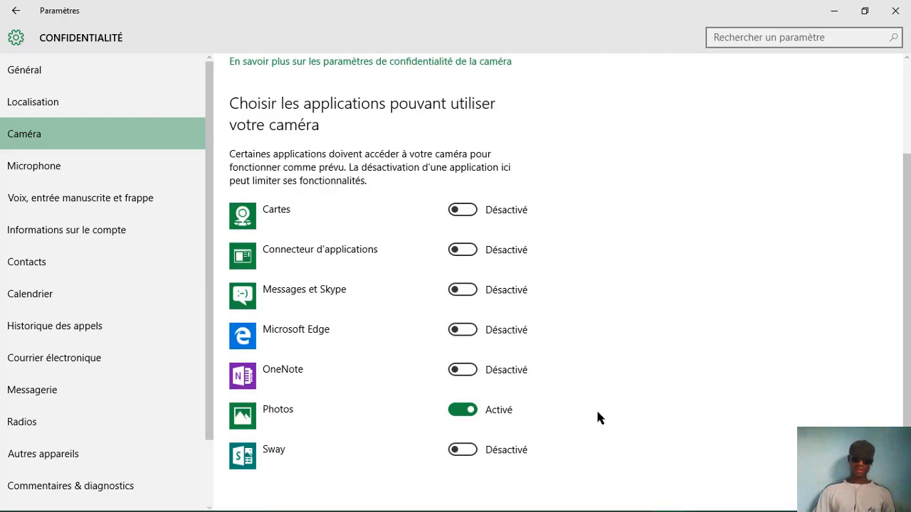
scroll(909, 165, up, 3)
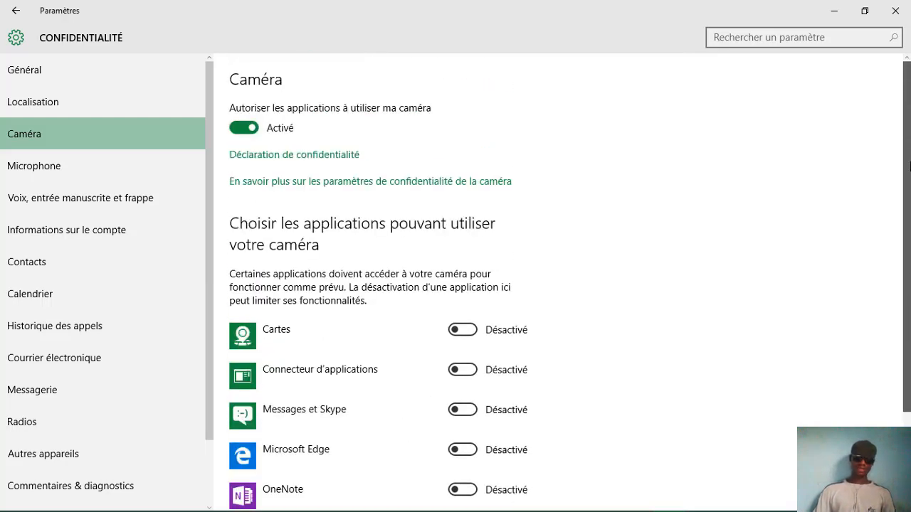
scroll(909, 165, down, 3)
scroll(874, 207, up, 3)
click(61, 168)
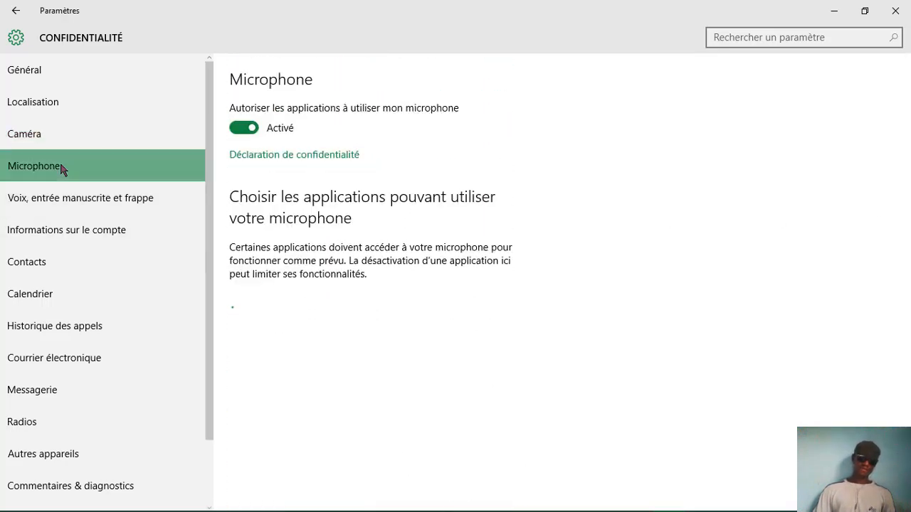
Under Voix, entrée manuscrite et frappe, activate the Me connaître learning feature and turn it off again
click(130, 198)
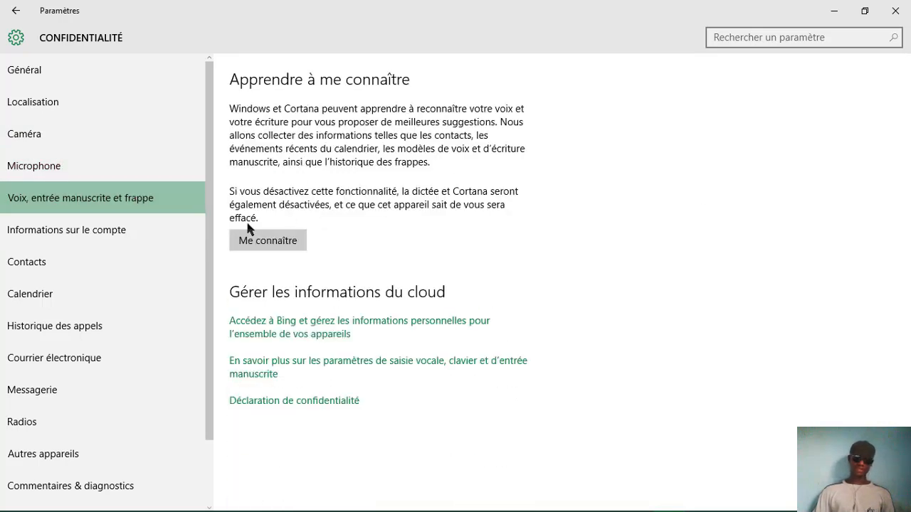
mouse_move(341, 491)
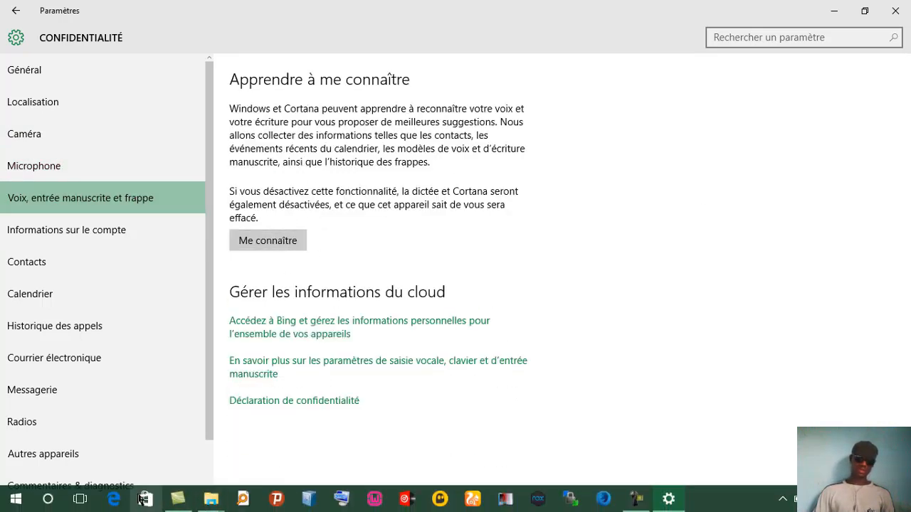
click(47, 501)
click(742, 274)
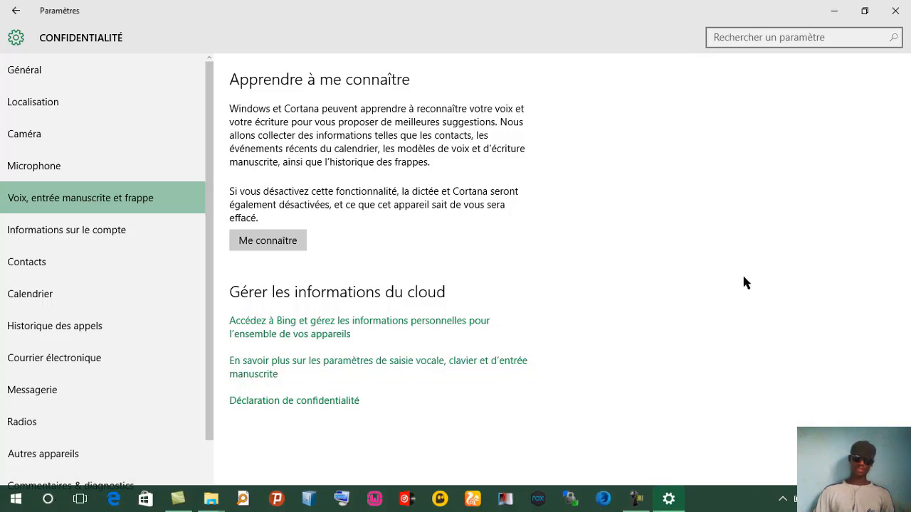
click(288, 242)
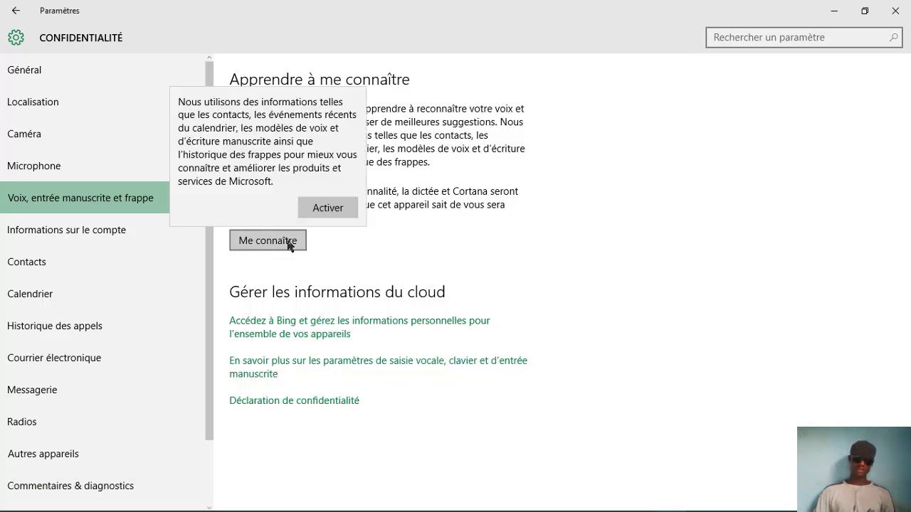
click(333, 210)
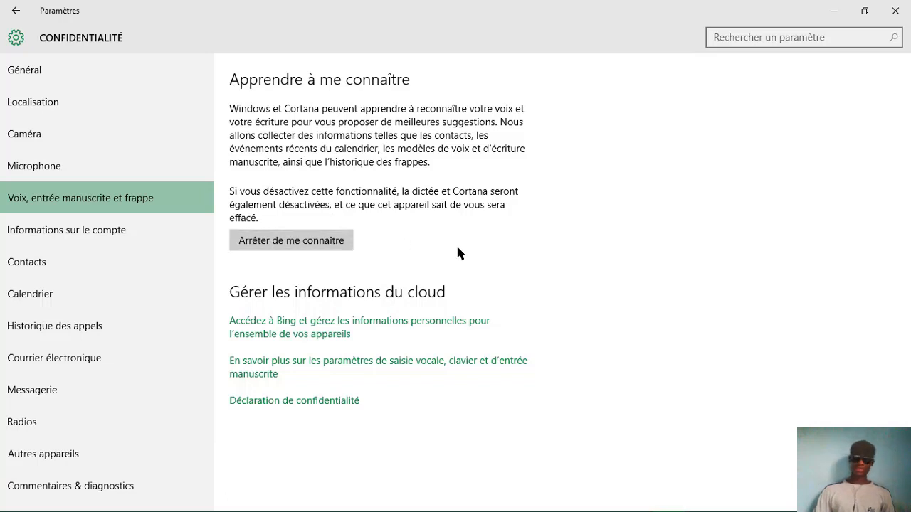
click(292, 240)
click(345, 212)
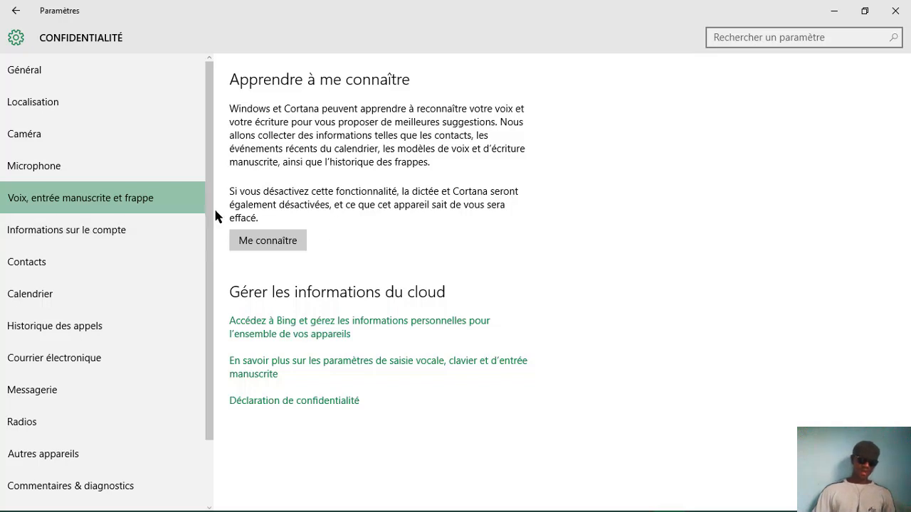
Review the privacy options for account information, contacts, calendar, call history, e-mail and messaging
drag(209, 237, 208, 299)
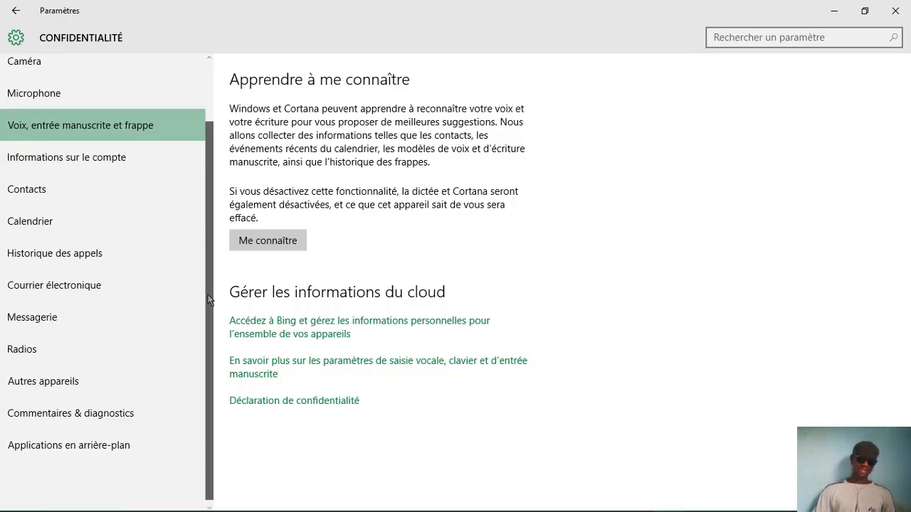
click(146, 168)
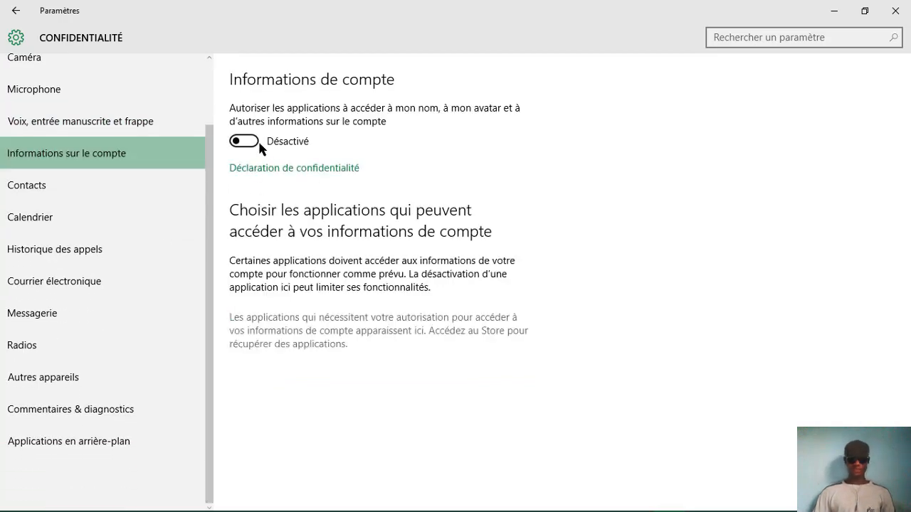
click(67, 185)
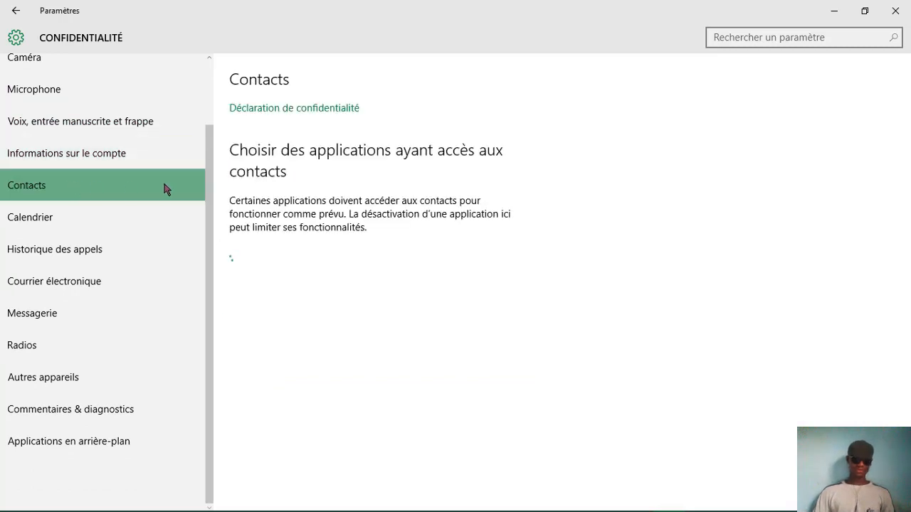
click(108, 224)
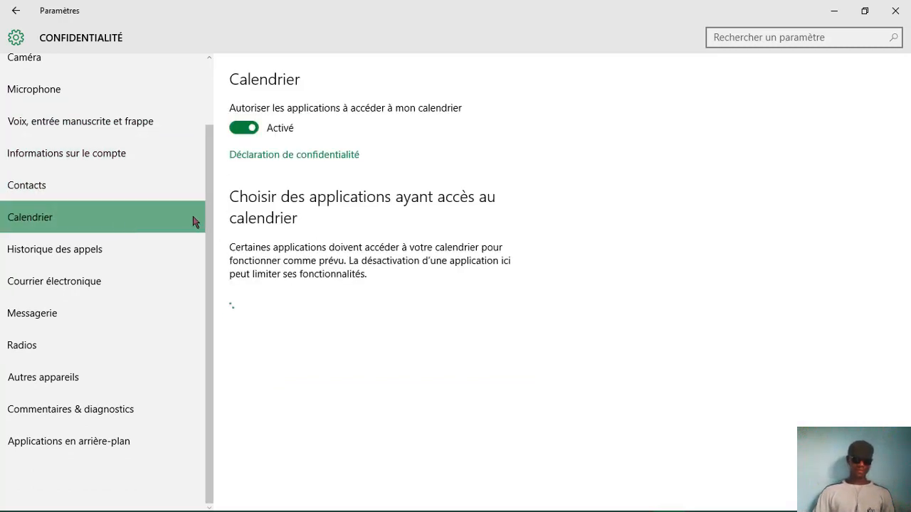
click(135, 247)
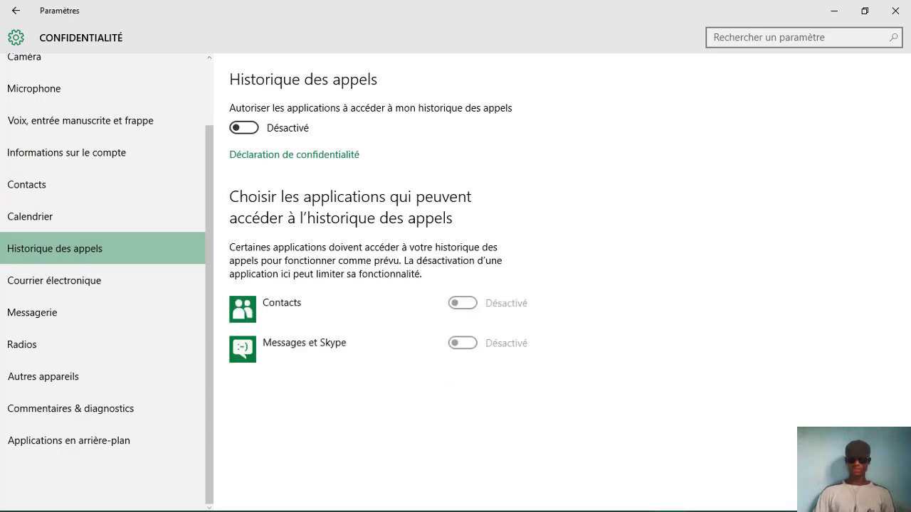
click(140, 281)
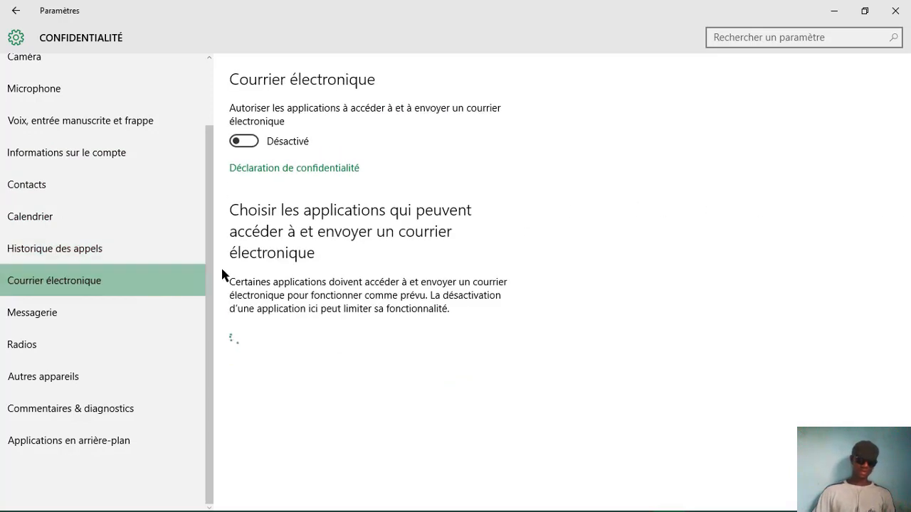
click(68, 306)
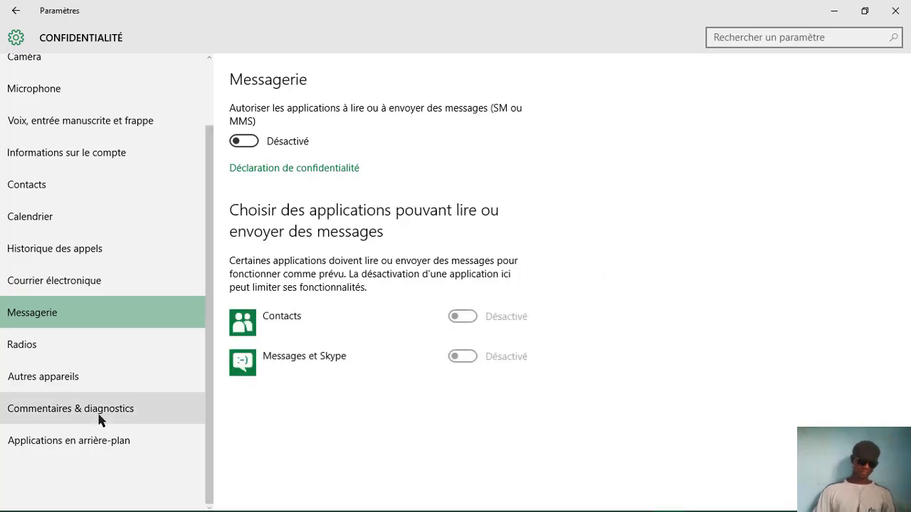
Prevent Photos and Téléphone from running as background apps and close the settings window
click(117, 437)
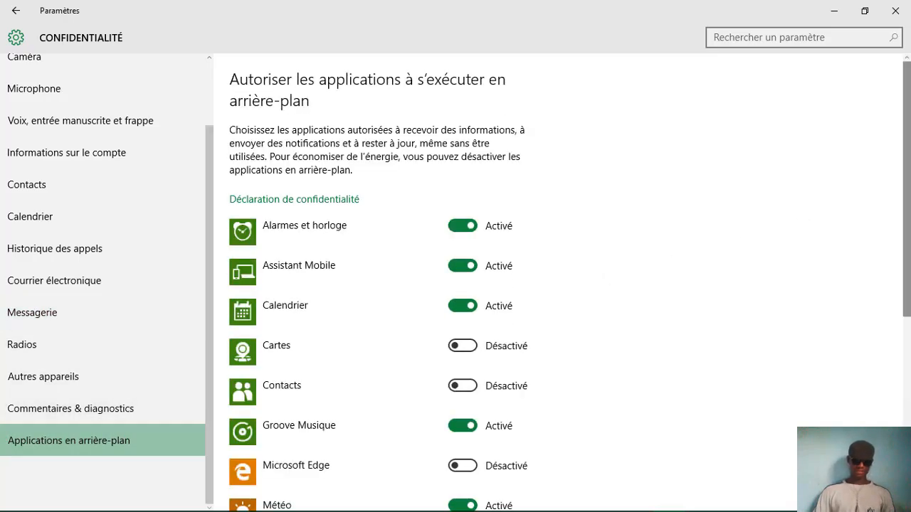
scroll(881, 425, down, 5)
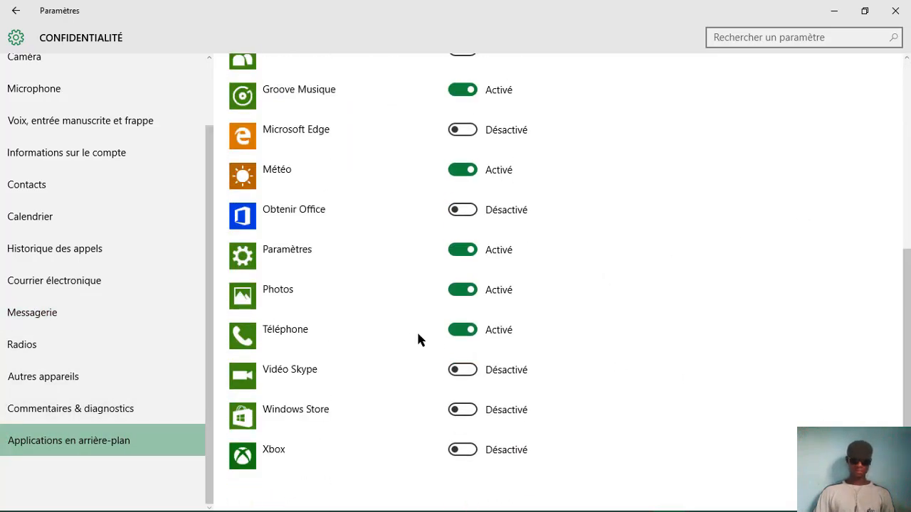
click(463, 329)
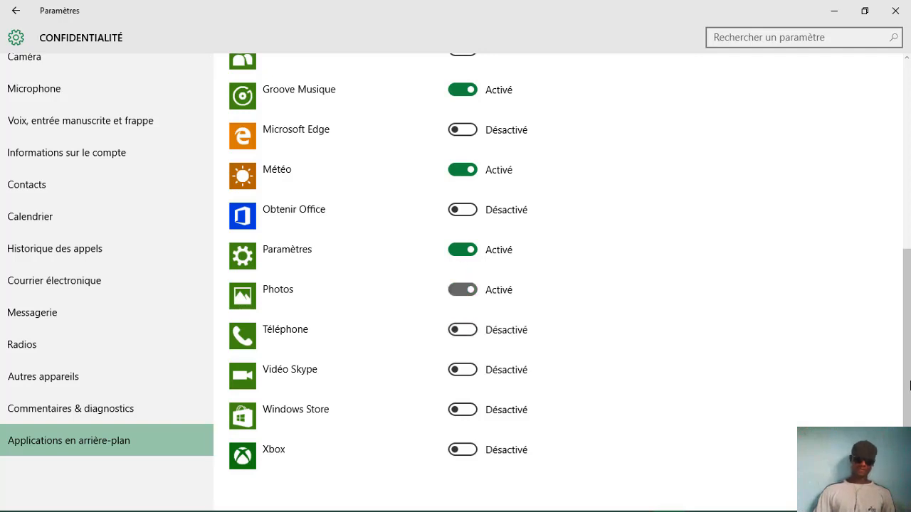
drag(909, 385, 908, 257)
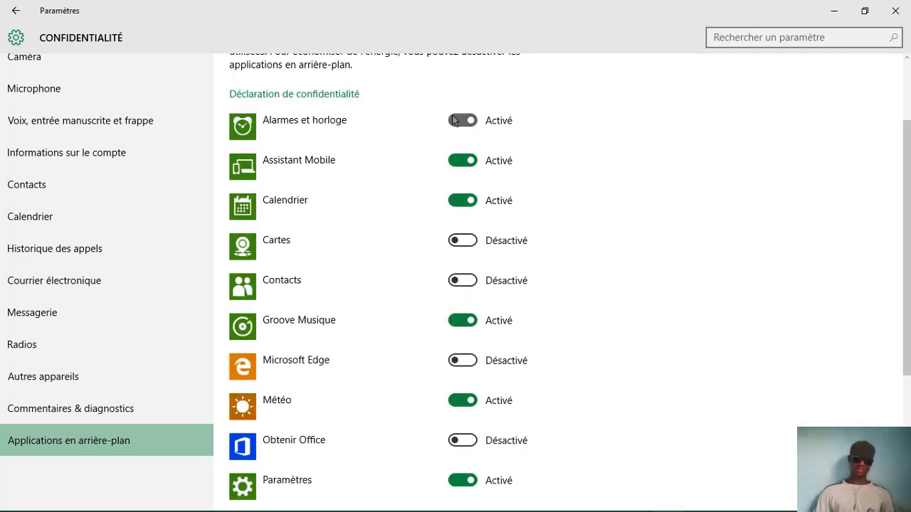
click(463, 122)
click(466, 163)
drag(908, 237, 909, 363)
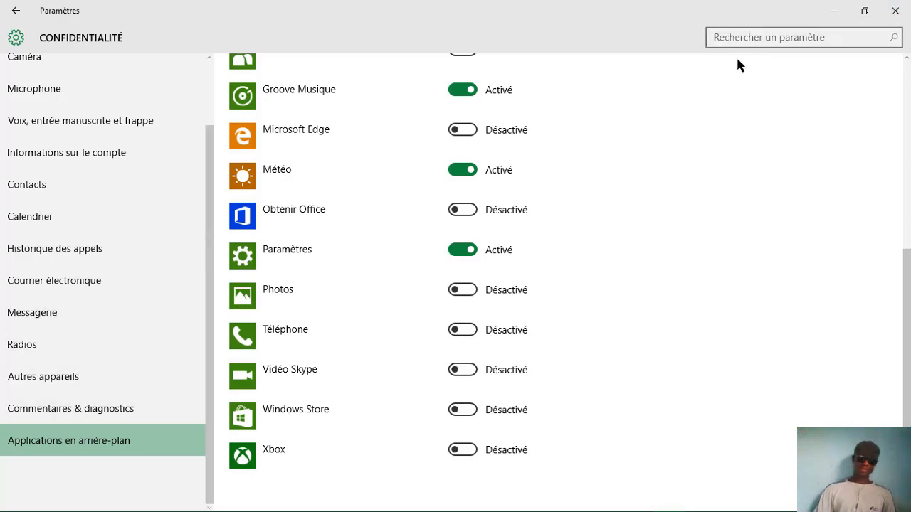
drag(906, 334, 906, 146)
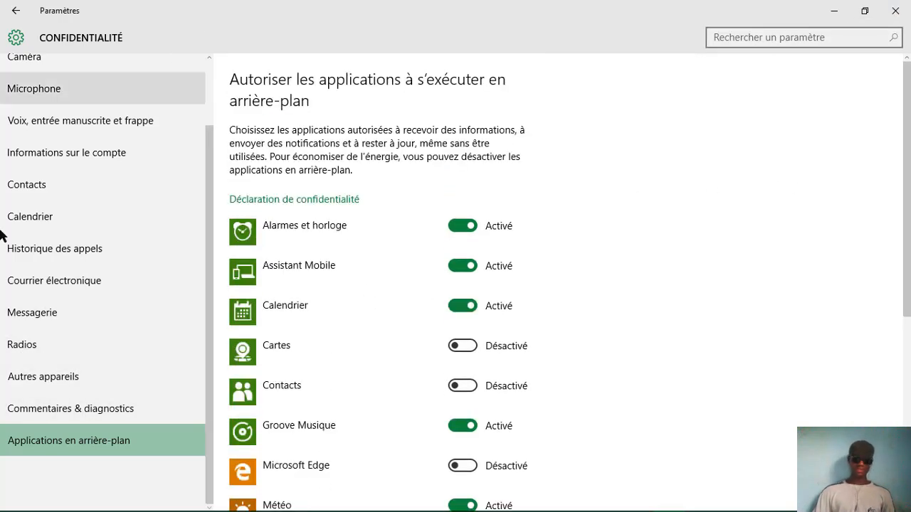
click(895, 10)
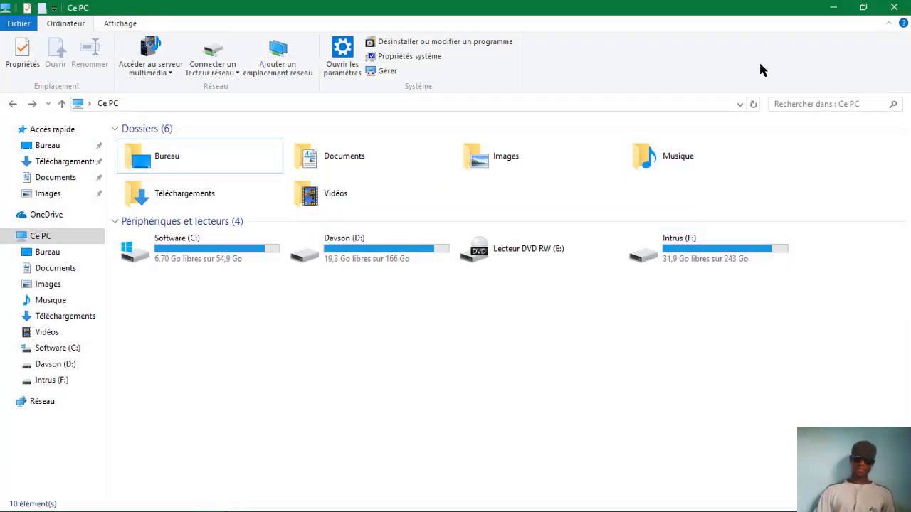
Minimise the file explorer window and launch the Registry Editor by running regedit
click(829, 8)
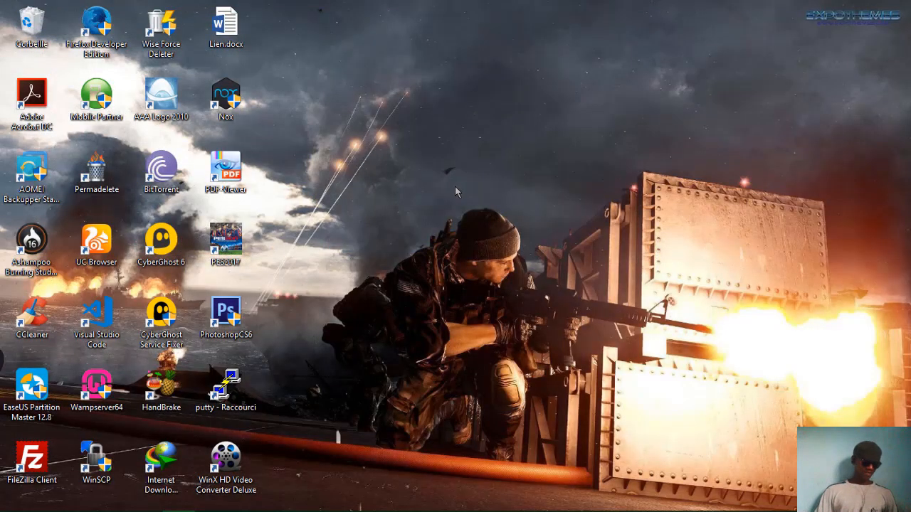
key(super+r)
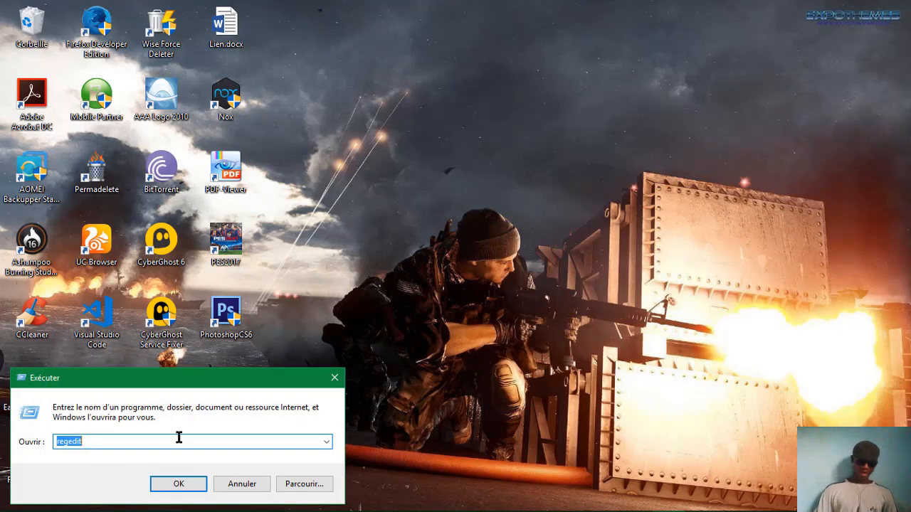
text(rege)
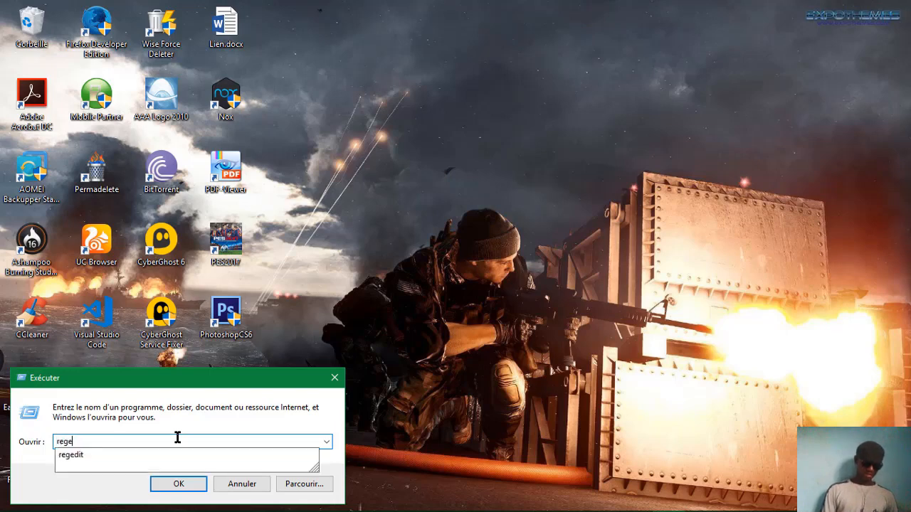
text(dit)
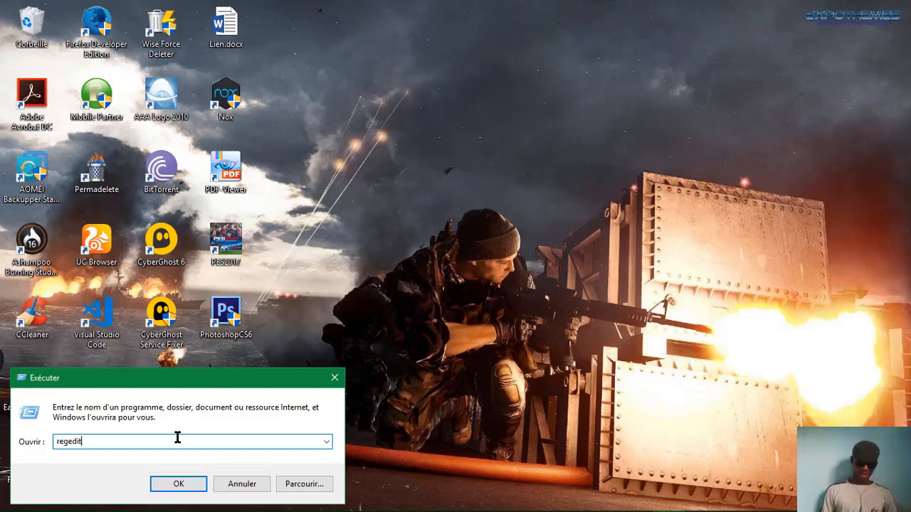
key(Return)
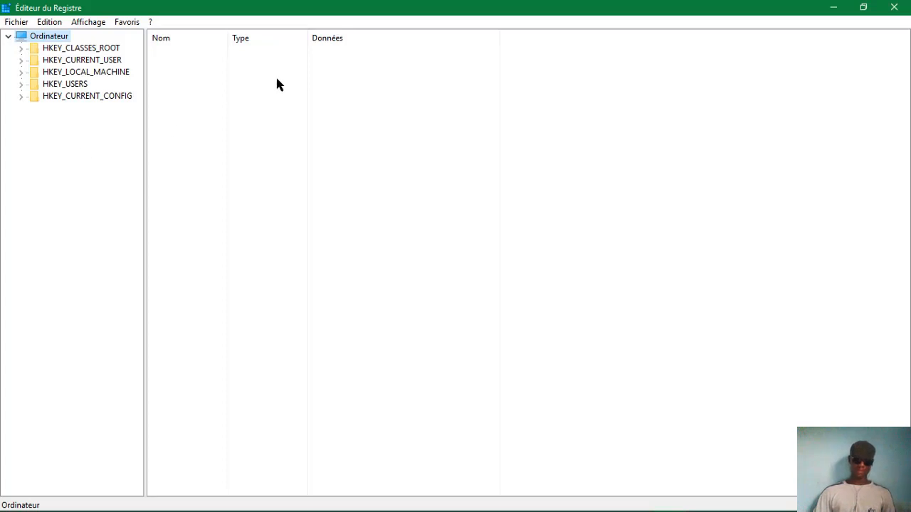
Open the registry key HKEY_LOCAL_MACHINE\SOFTWARE\Policies\Microsoft\Windows\DataCollection
click(24, 72)
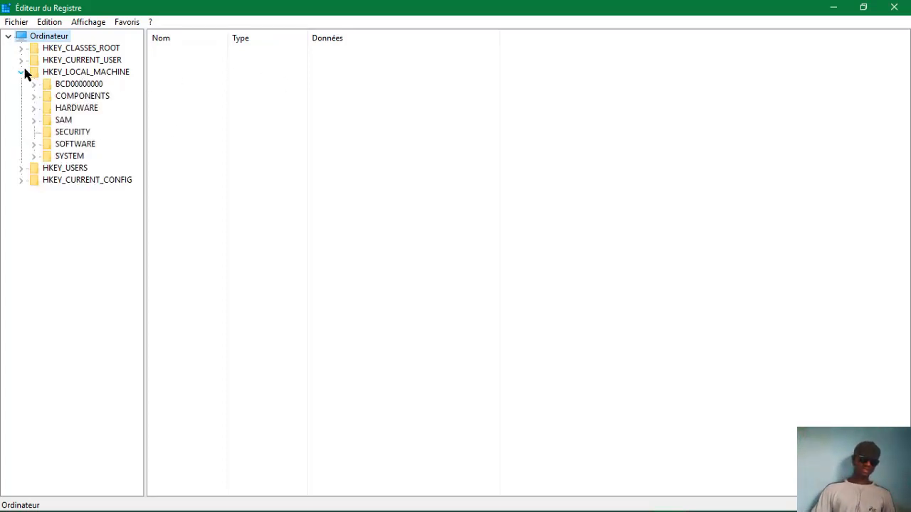
click(33, 144)
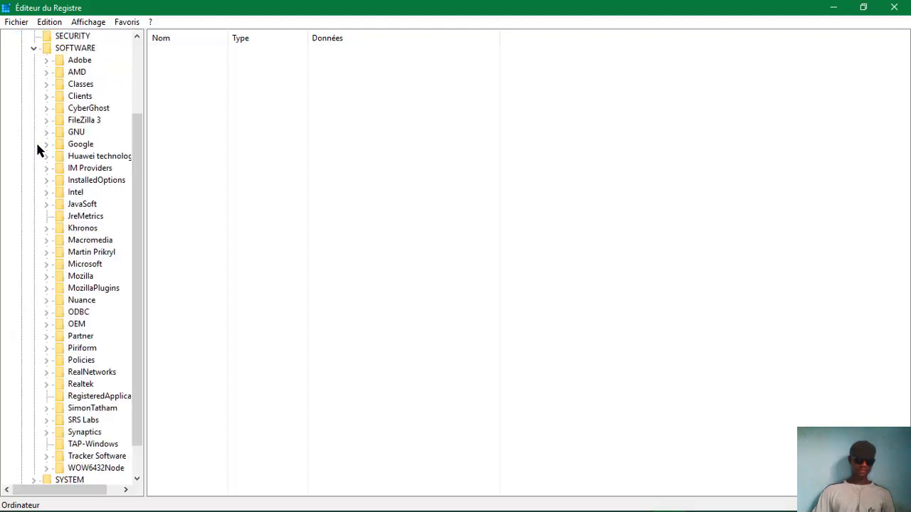
click(47, 361)
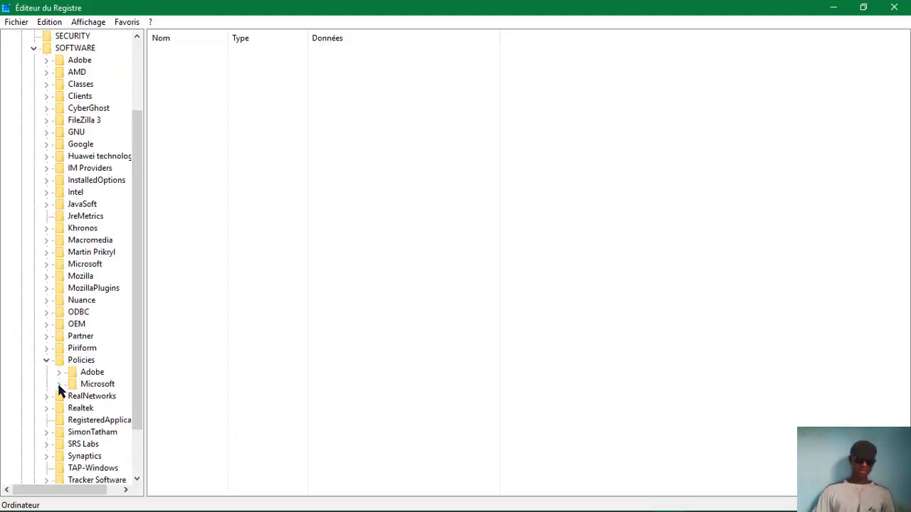
click(60, 384)
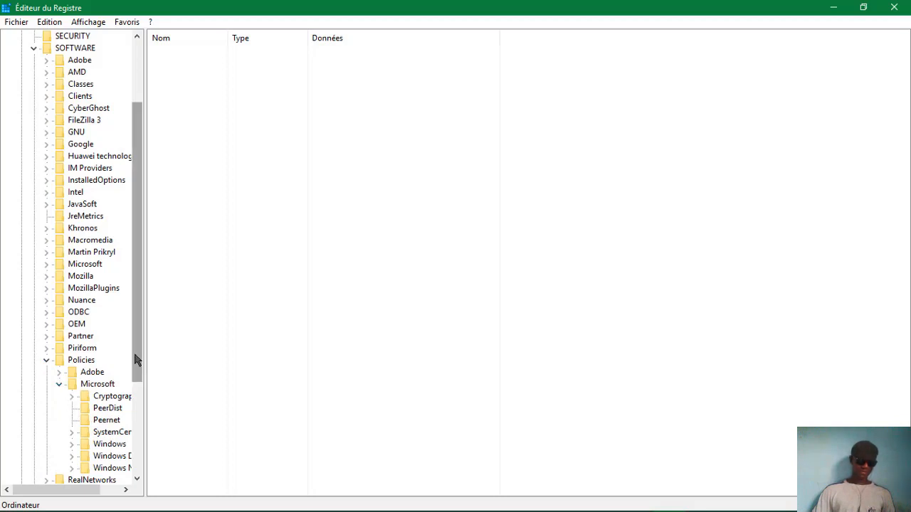
drag(137, 360, 136, 382)
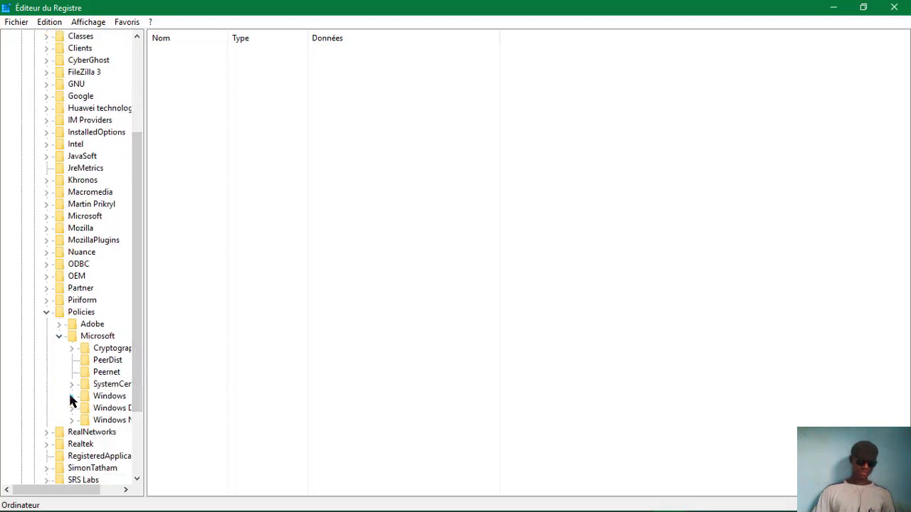
click(71, 396)
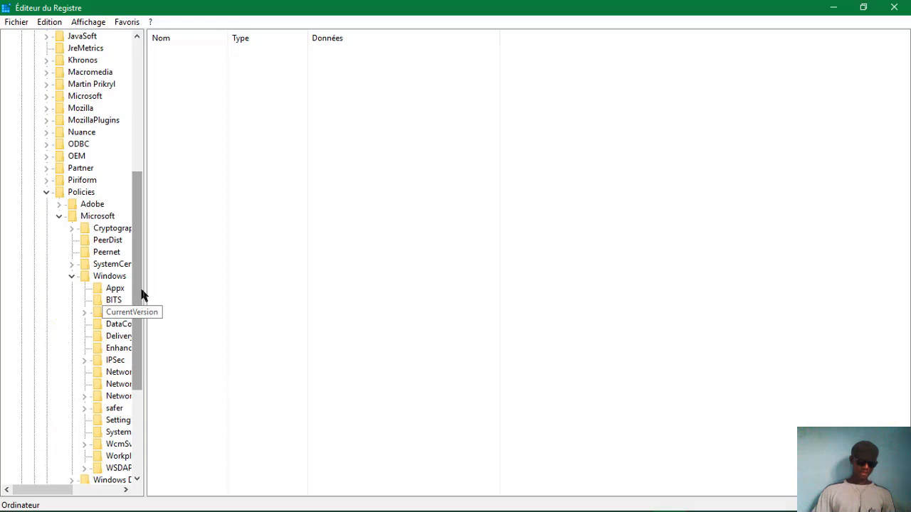
click(118, 325)
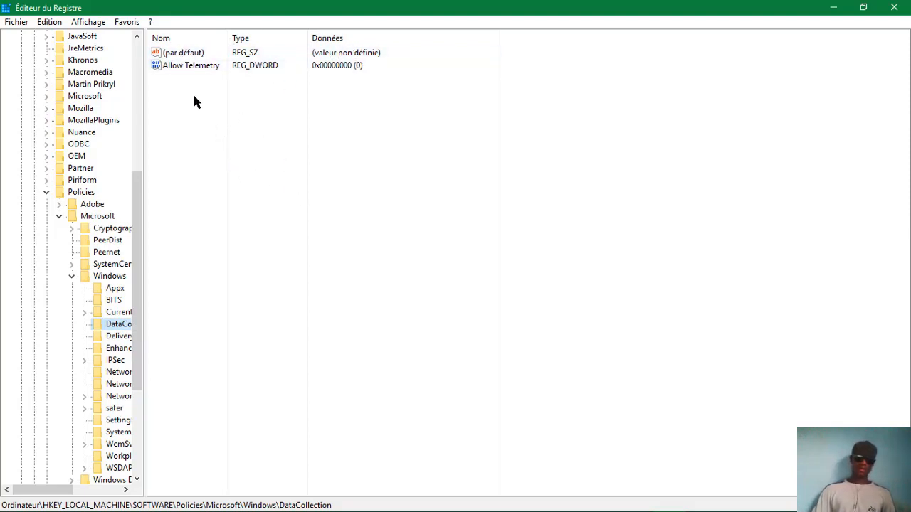
Create a new 32-bit DWORD value in the DataCollection key, keeping its default name
click(201, 55)
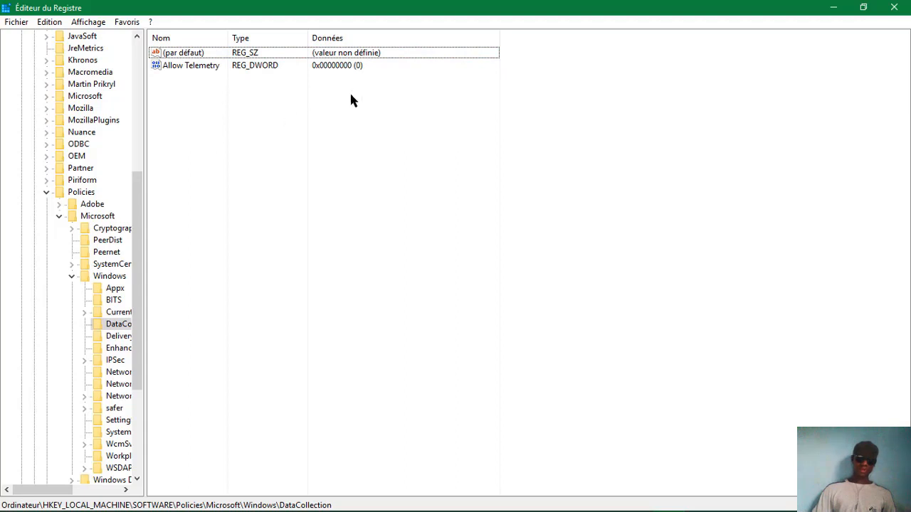
right_click(196, 94)
mouse_move(258, 107)
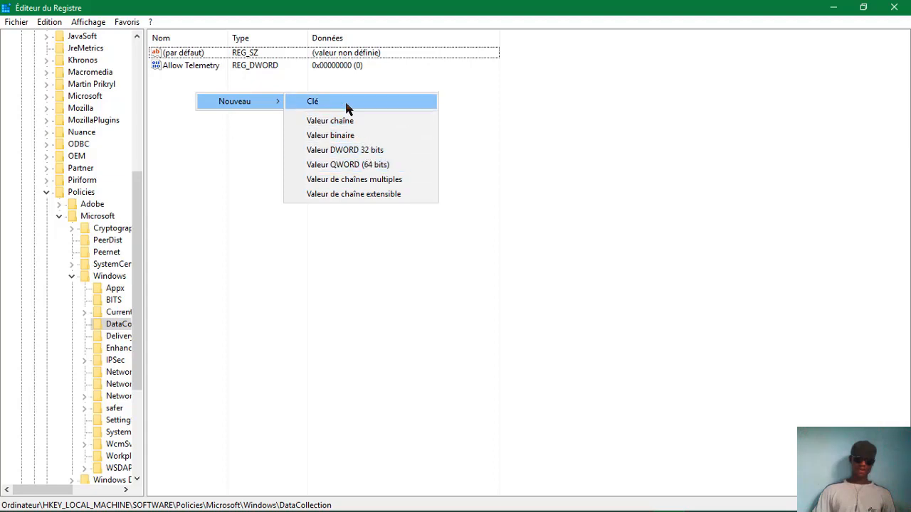
click(390, 150)
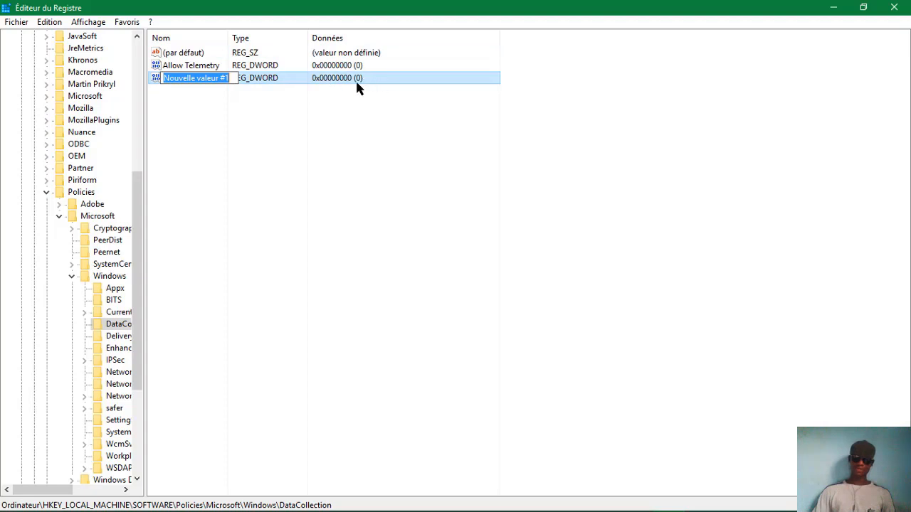
key(Return)
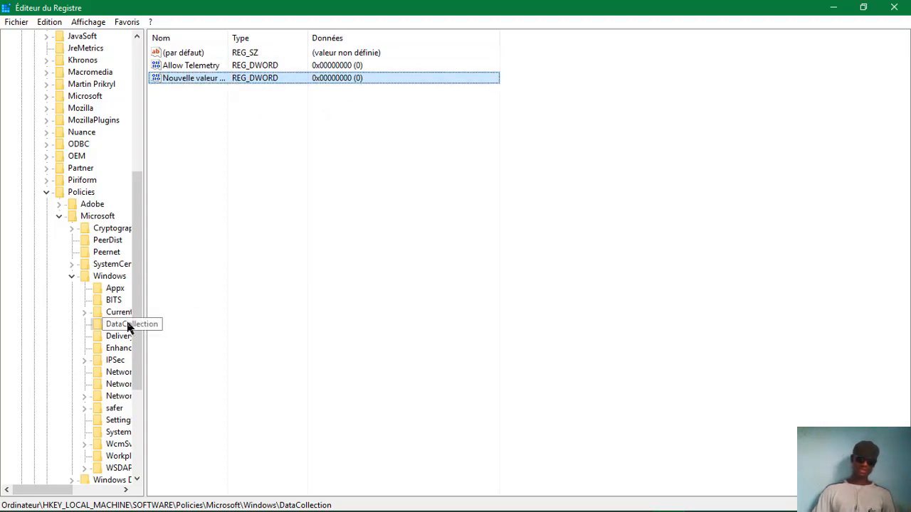
click(261, 189)
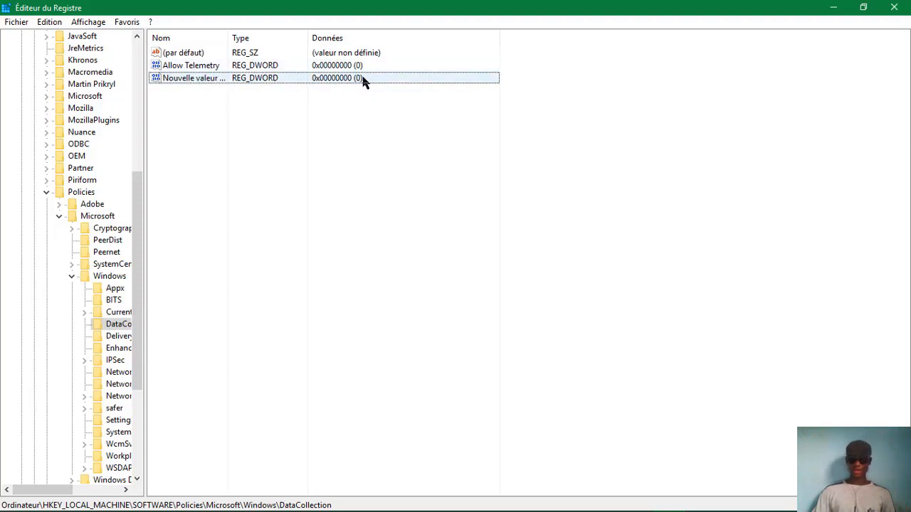
Delete the newly added DWORD value from the DataCollection key, leaving Allow Telemetry in place
click(195, 80)
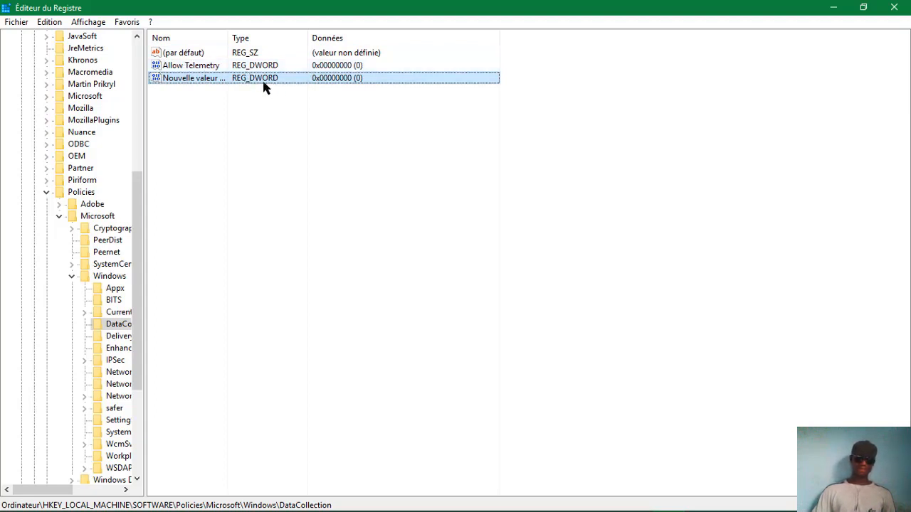
right_click(184, 78)
click(238, 121)
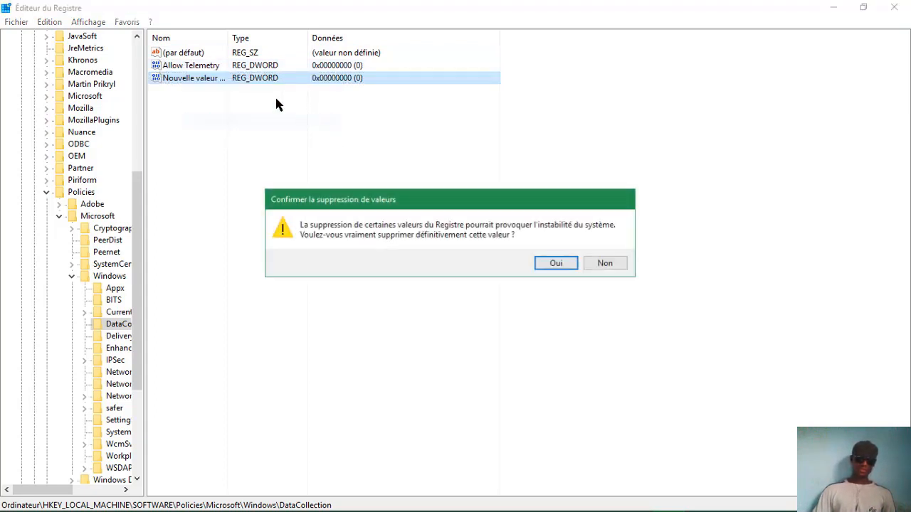
click(573, 266)
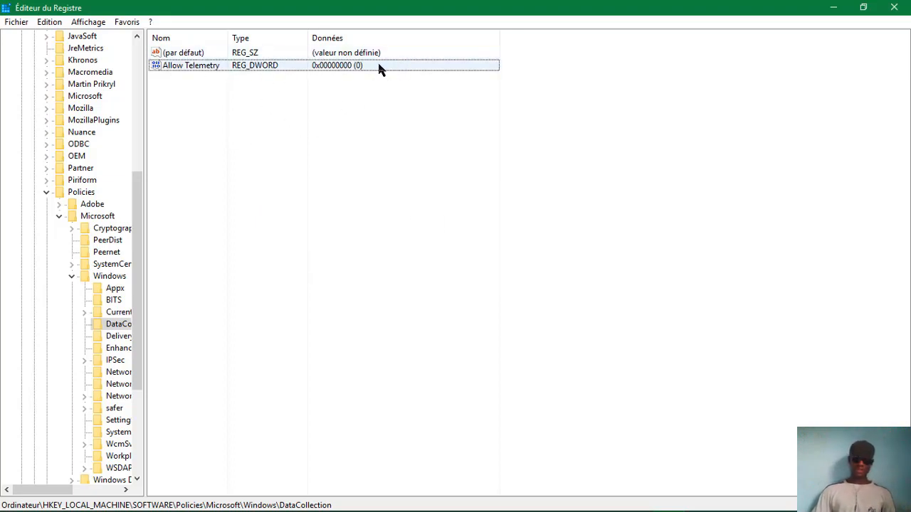
Close the Registry Editor and open the Services console by running services.msc
click(895, 8)
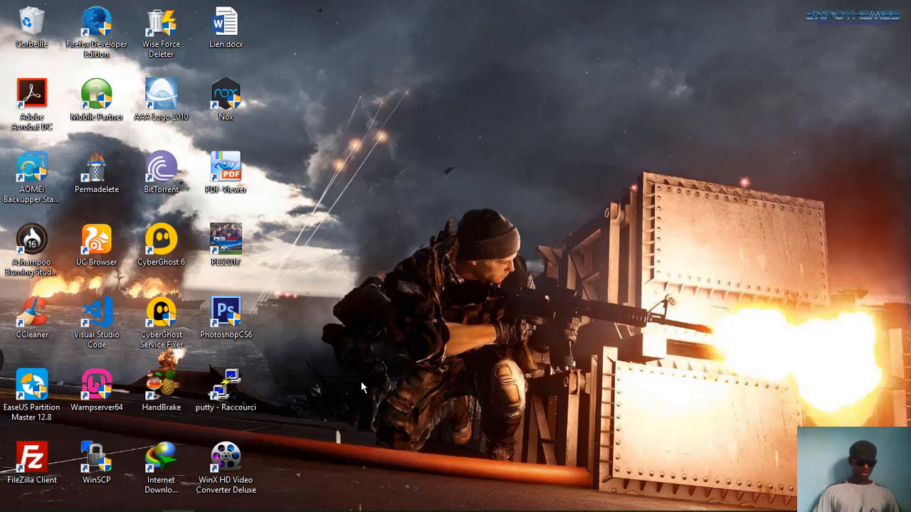
key(super+r)
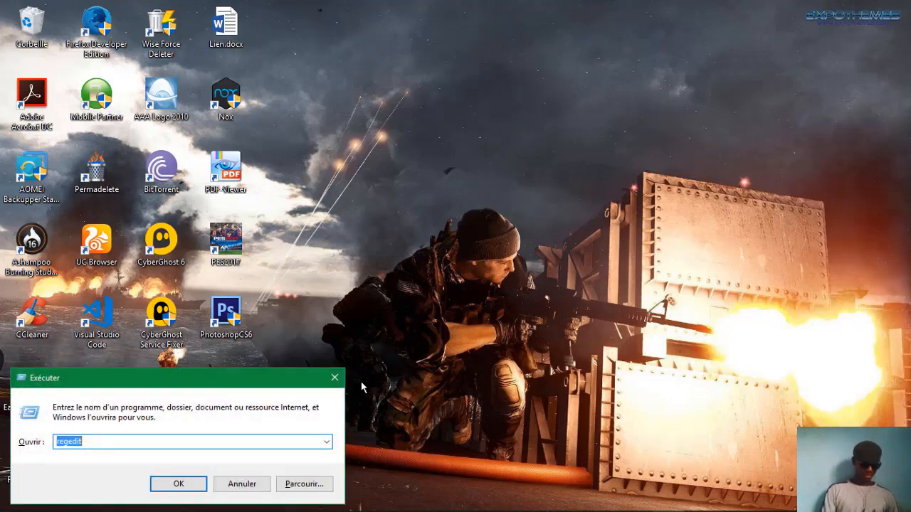
text(servi)
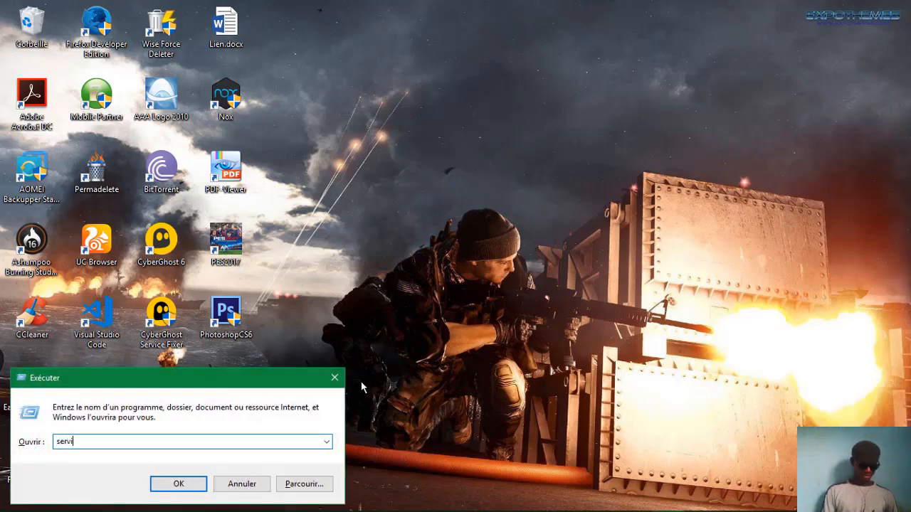
text(ces.)
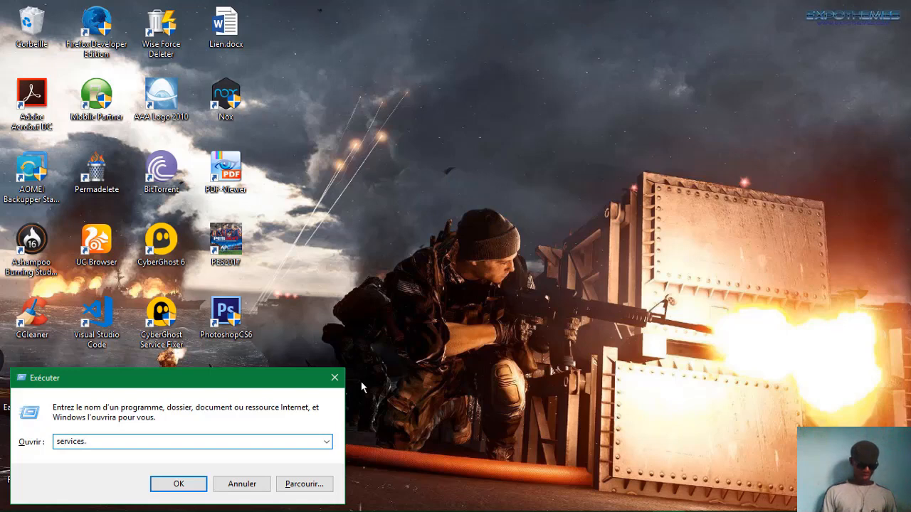
text(msc)
key(Return)
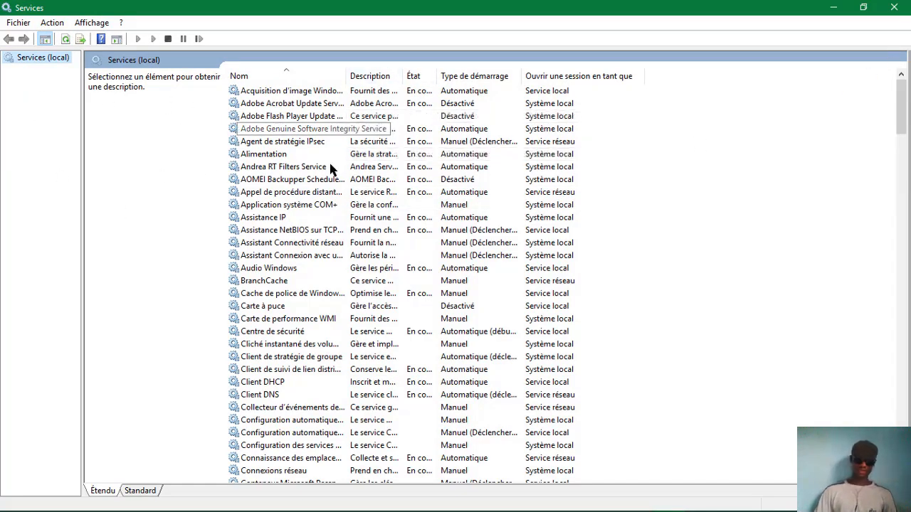
Find the dmwappushsvc service and check the startup type in its properties
drag(901, 96, 906, 146)
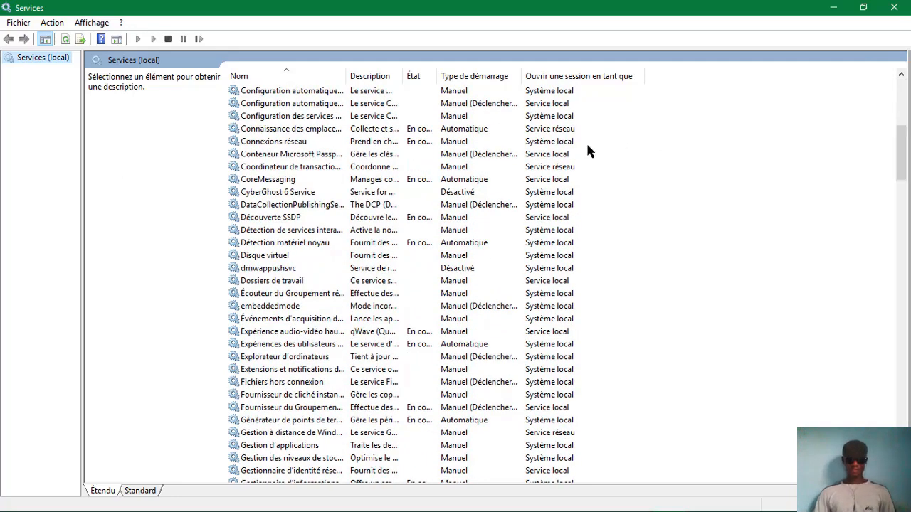
double_click(286, 268)
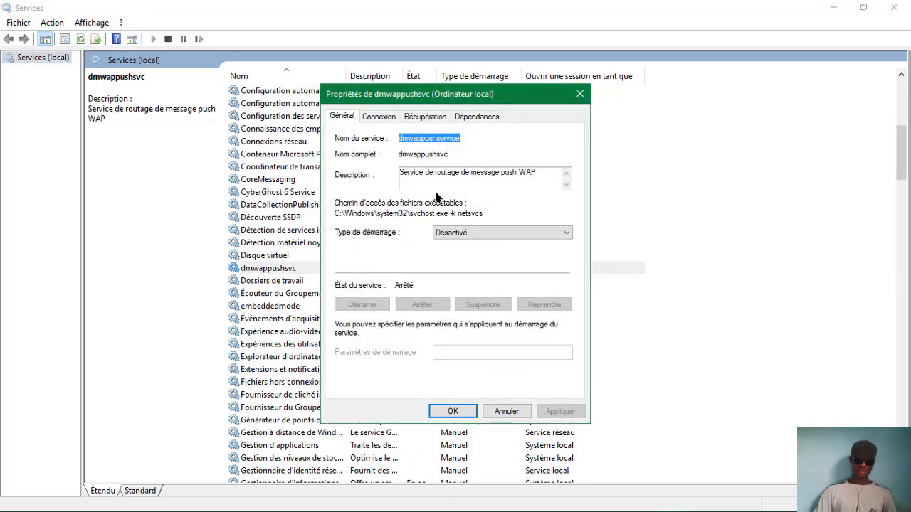
click(577, 92)
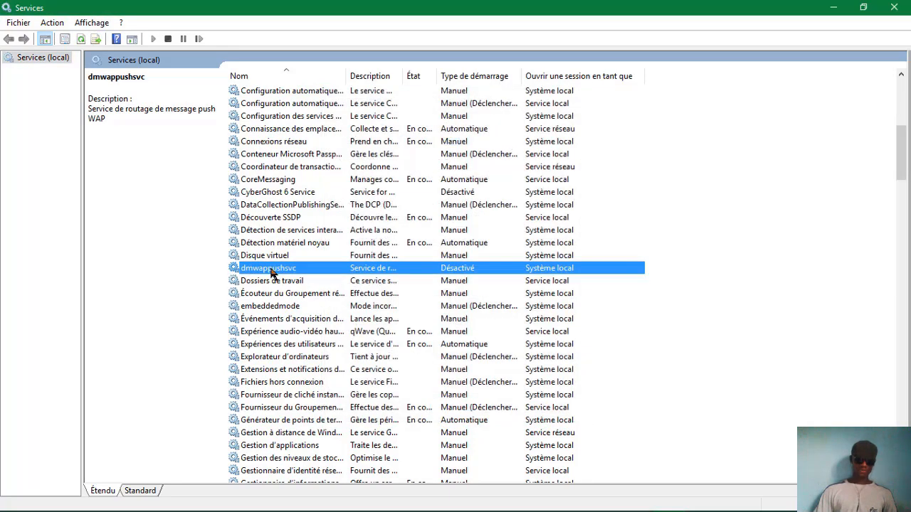
double_click(272, 270)
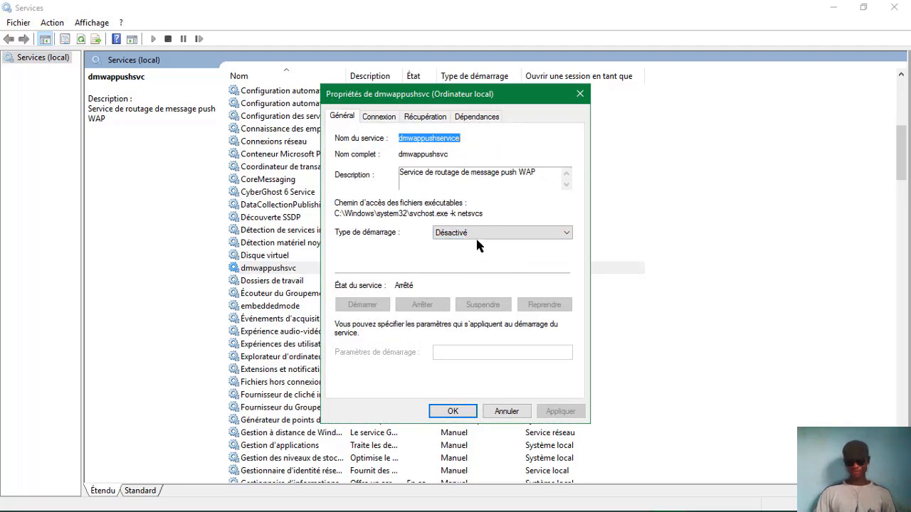
click(580, 93)
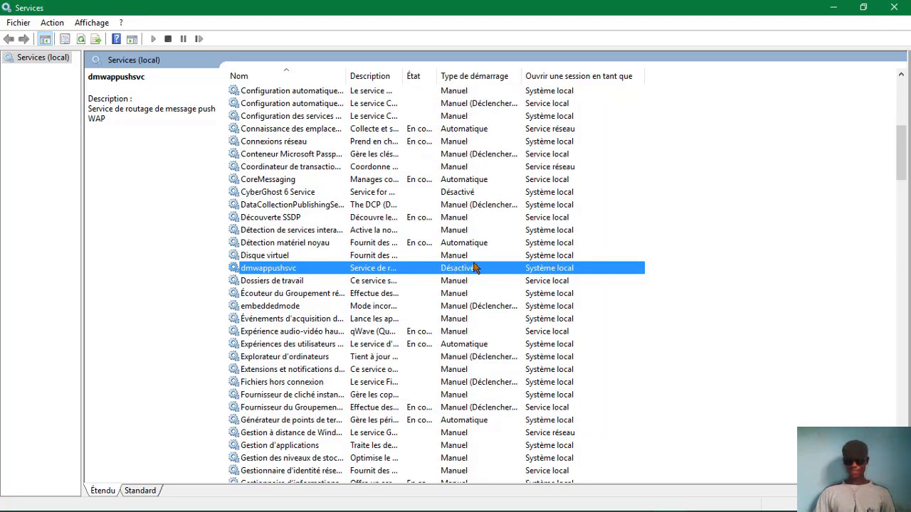
Set the startup type of the dmwappushsvc service to Désactivé and apply the setting
double_click(285, 269)
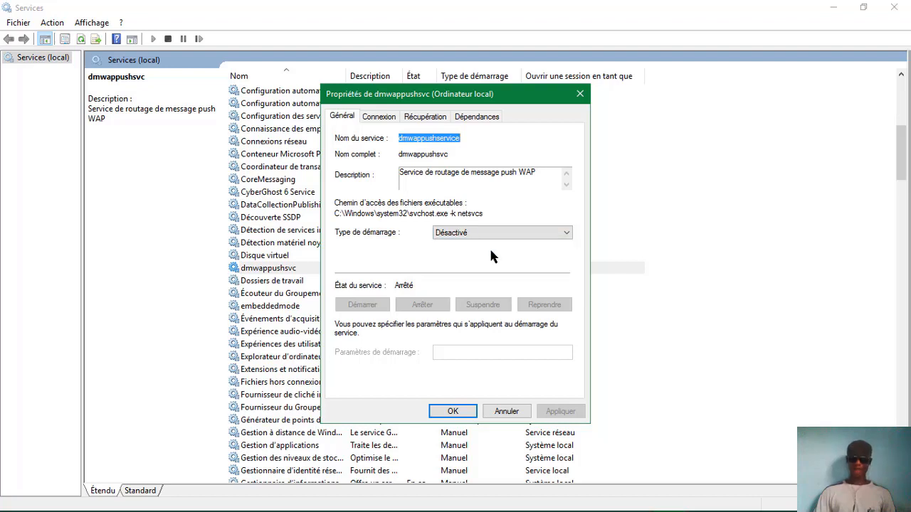
click(511, 233)
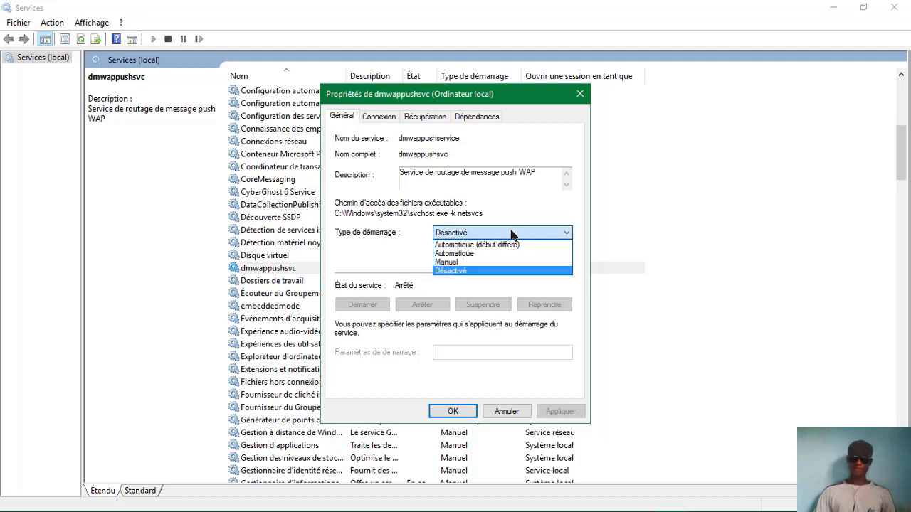
click(488, 271)
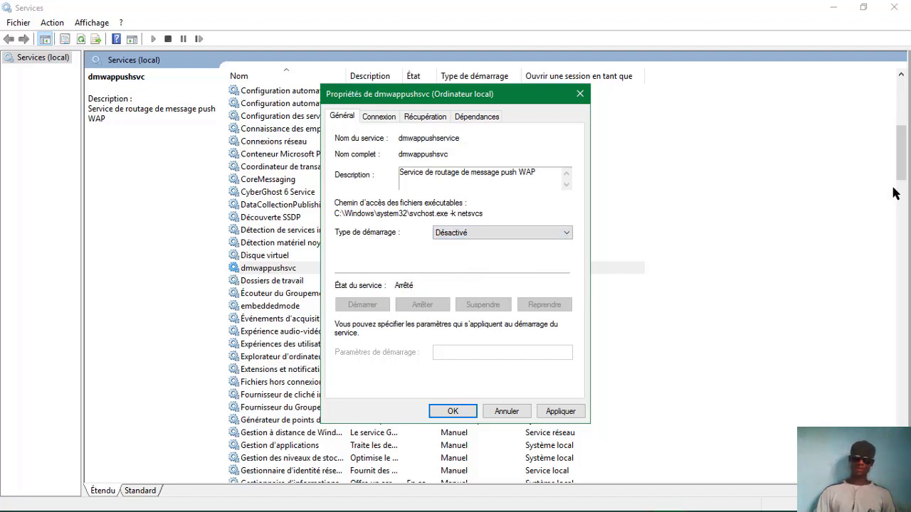
click(559, 412)
click(457, 414)
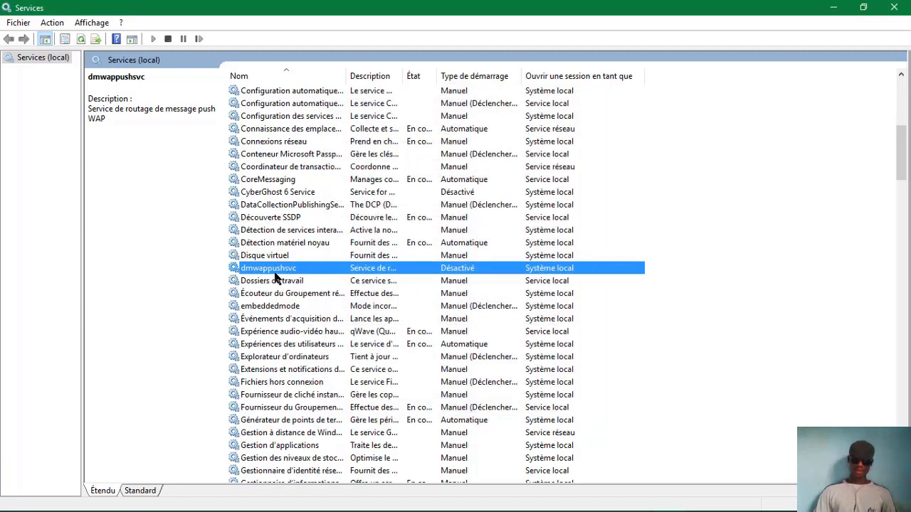
Find the Windows Update service in the list, check its status and startup type, and close the Services console
drag(906, 160, 906, 162)
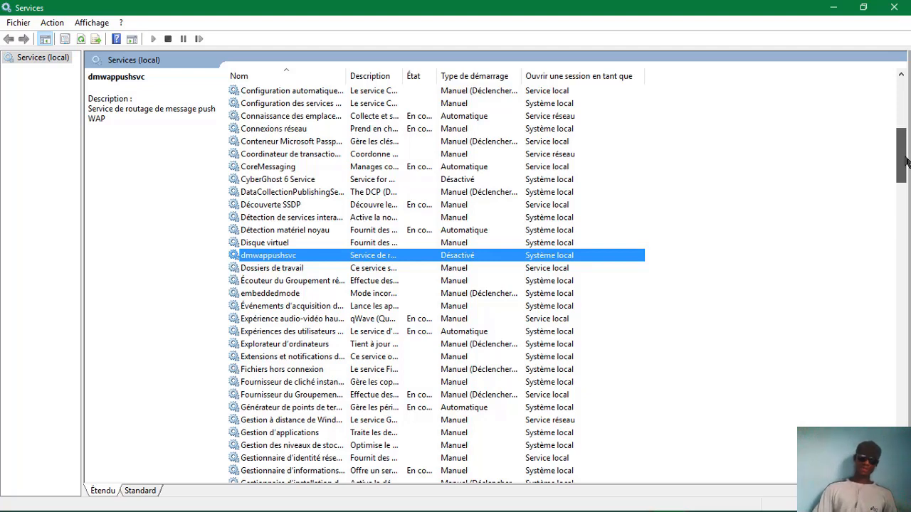
drag(906, 163, 906, 167)
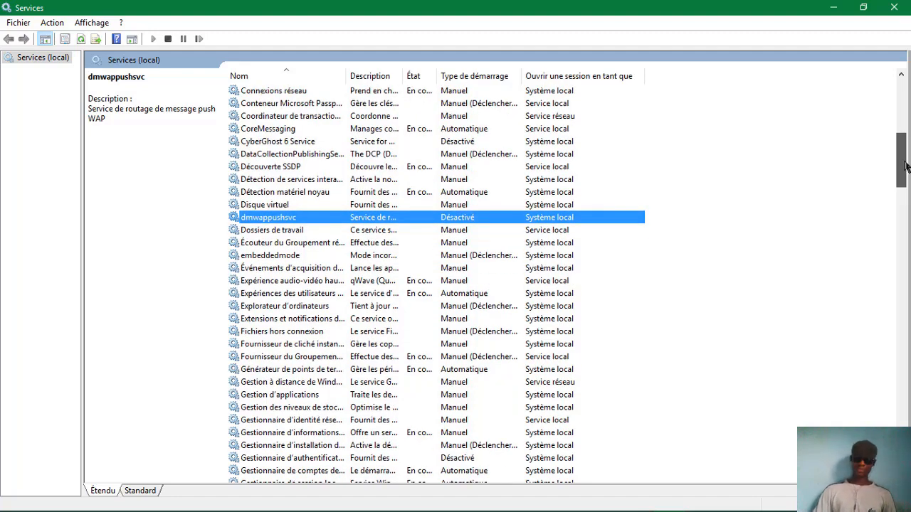
drag(905, 167, 899, 373)
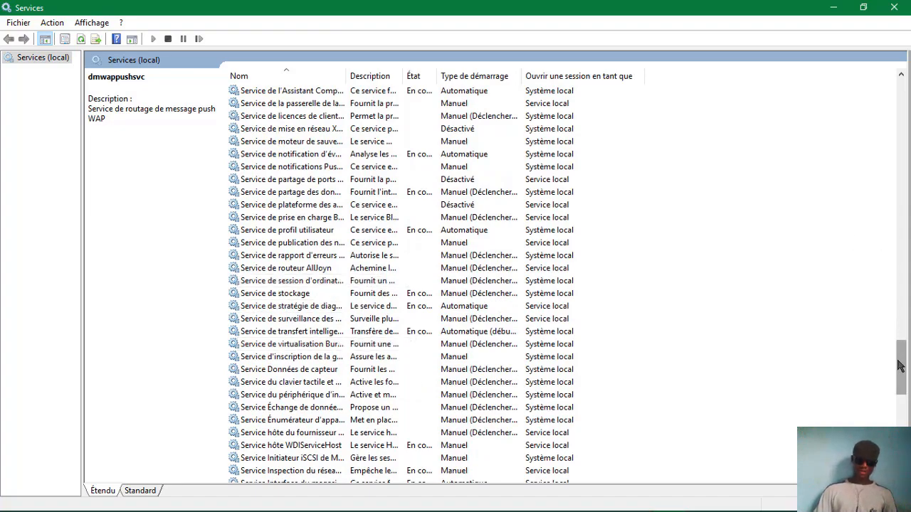
drag(902, 365, 907, 421)
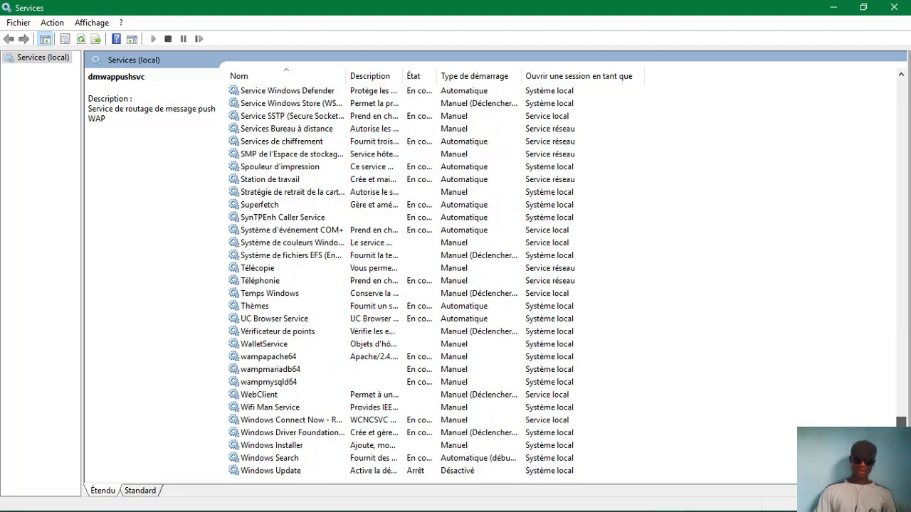
click(279, 473)
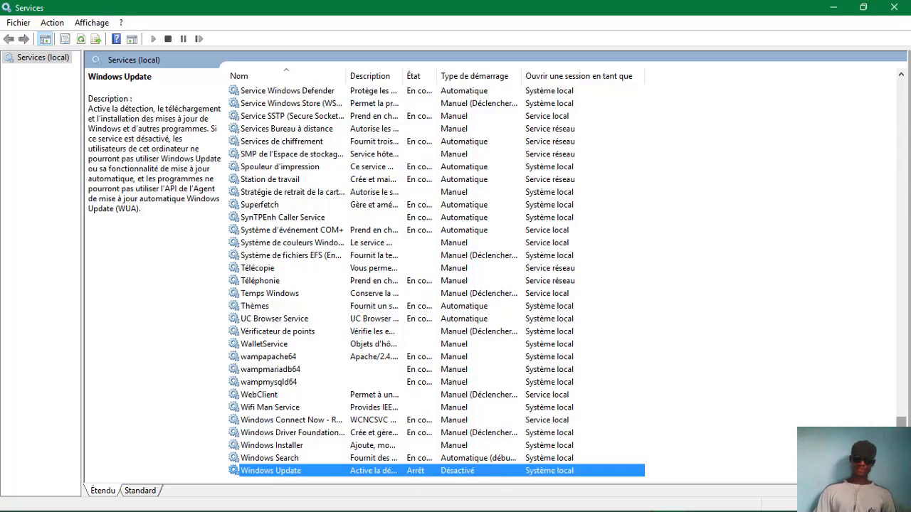
drag(901, 444, 901, 413)
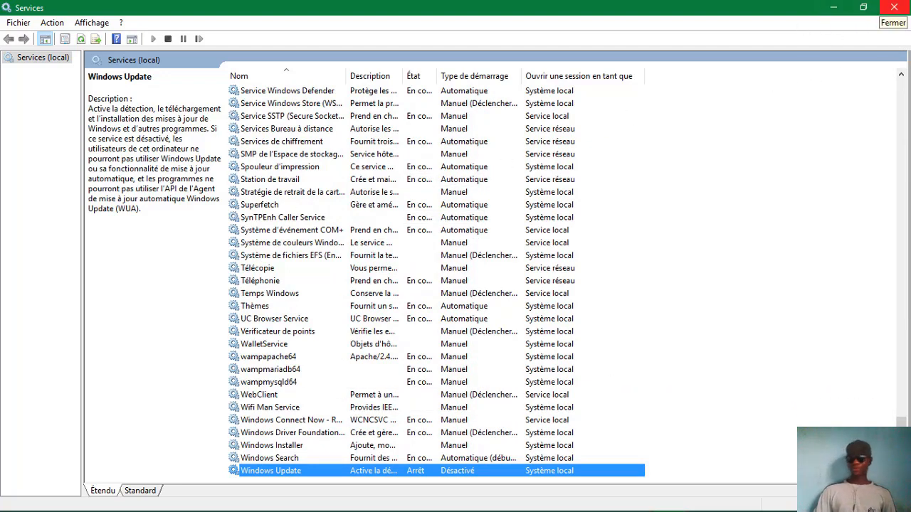
click(905, 8)
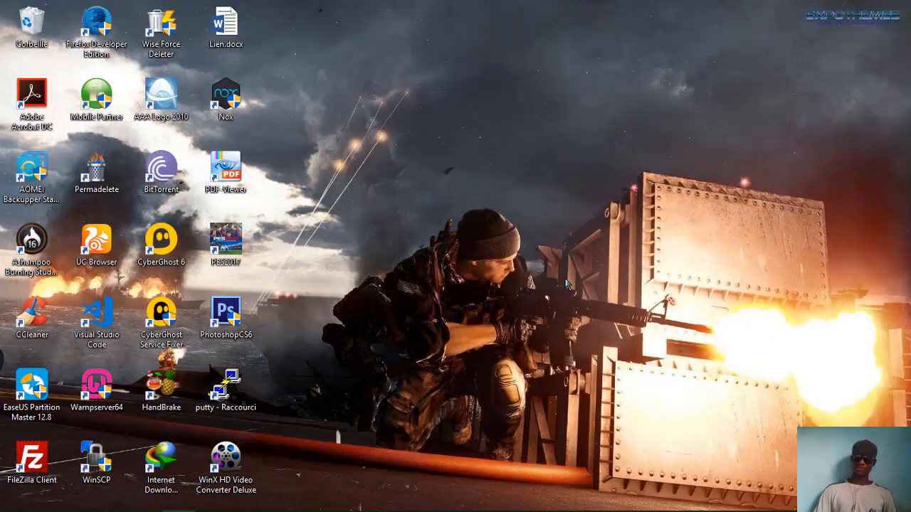